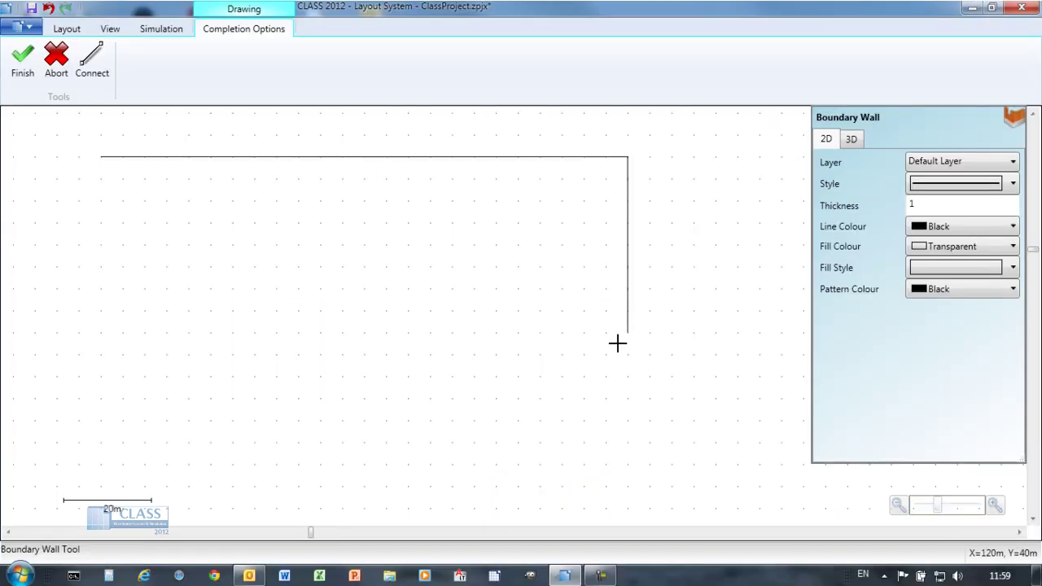
Close the rectangular 15 m cladding boundary wall, then inspect it in 3D using the camera controls
left_click(628, 398)
left_click(109, 153)
left_click(110, 29)
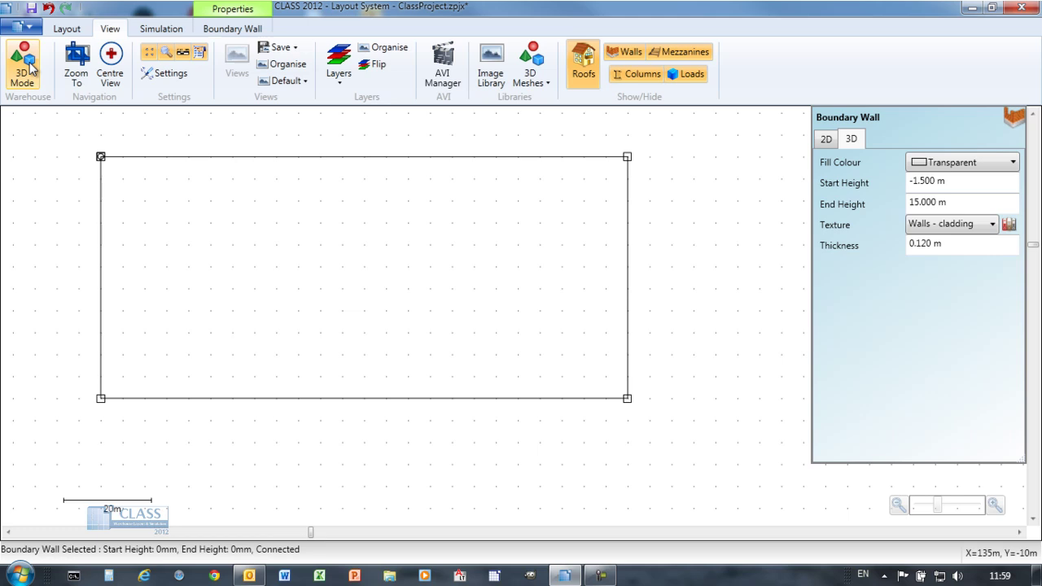
left_click(25, 78)
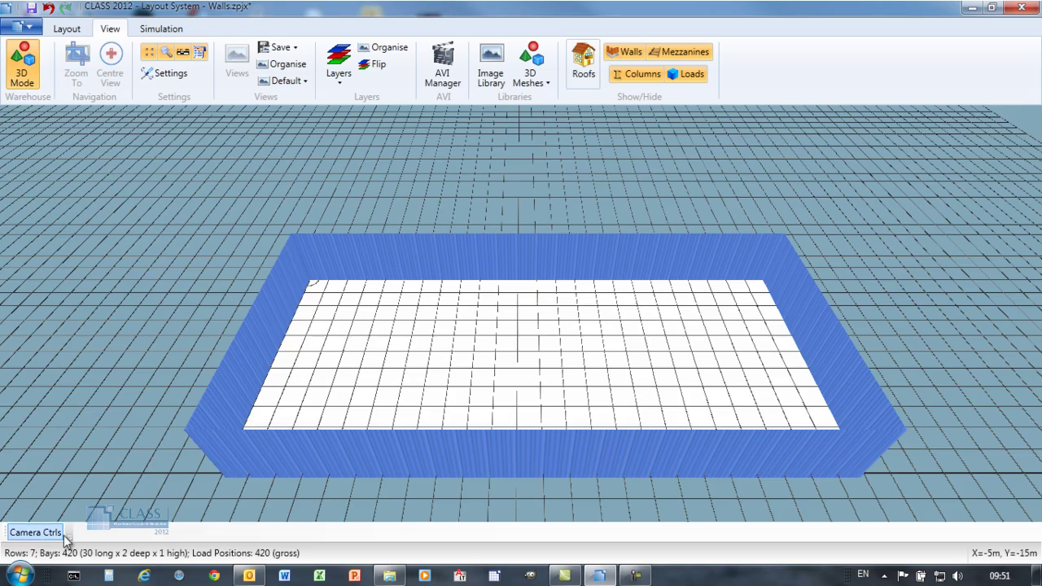
left_click(36, 532)
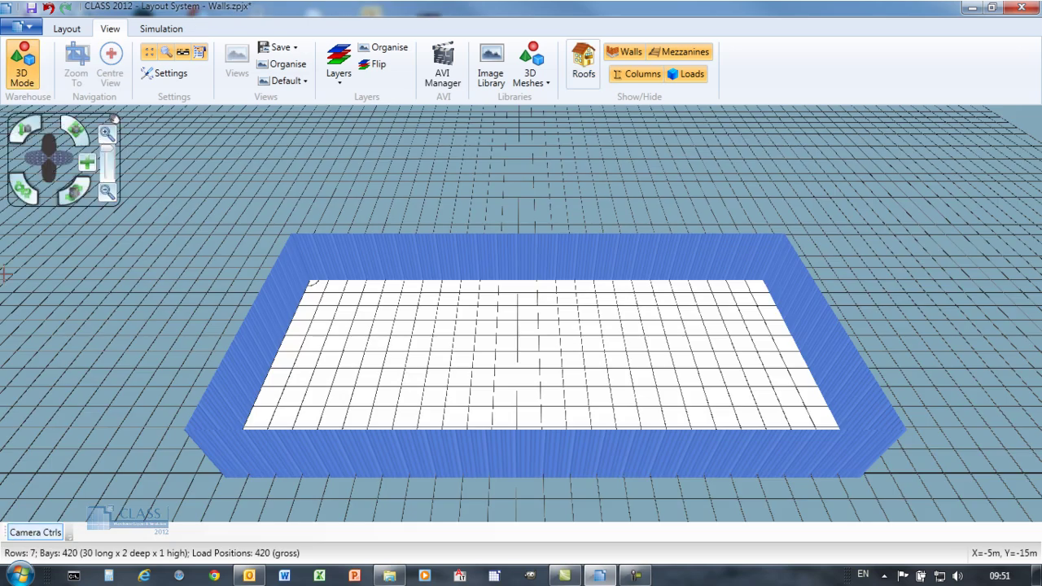
left_click(25, 193)
left_click(25, 193)
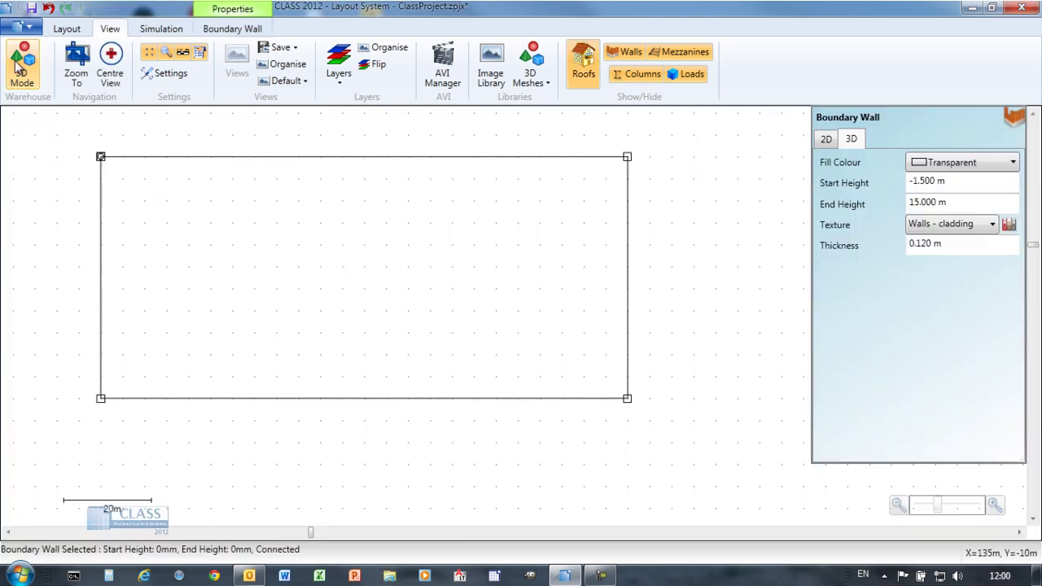
Add the 120 m dimension along the top wall with its label above the line
left_click(67, 29)
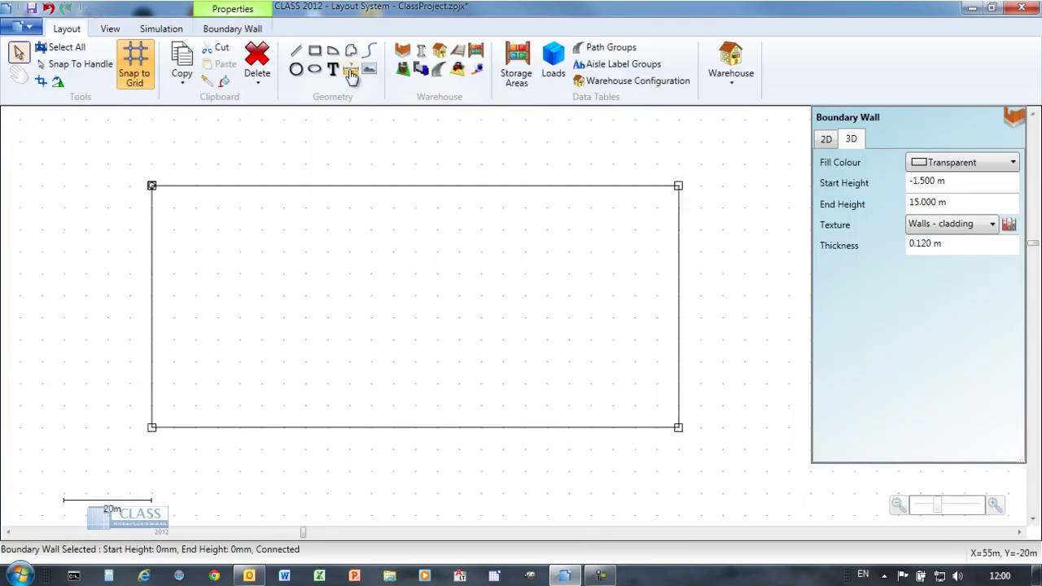
left_click(351, 69)
left_click(152, 141)
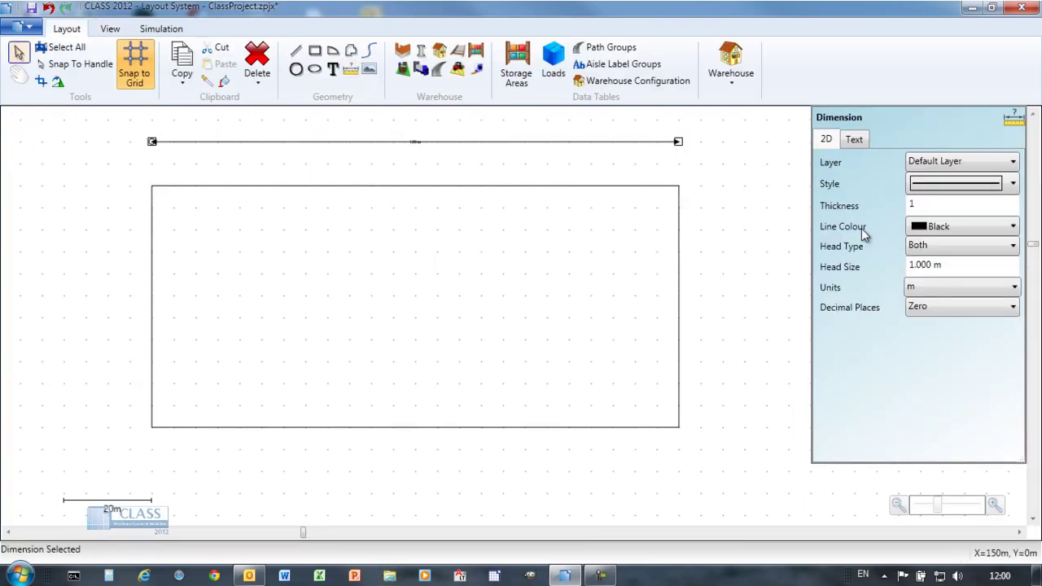
left_click(855, 141)
left_click_drag(910, 294, 942, 301)
left_click(957, 269)
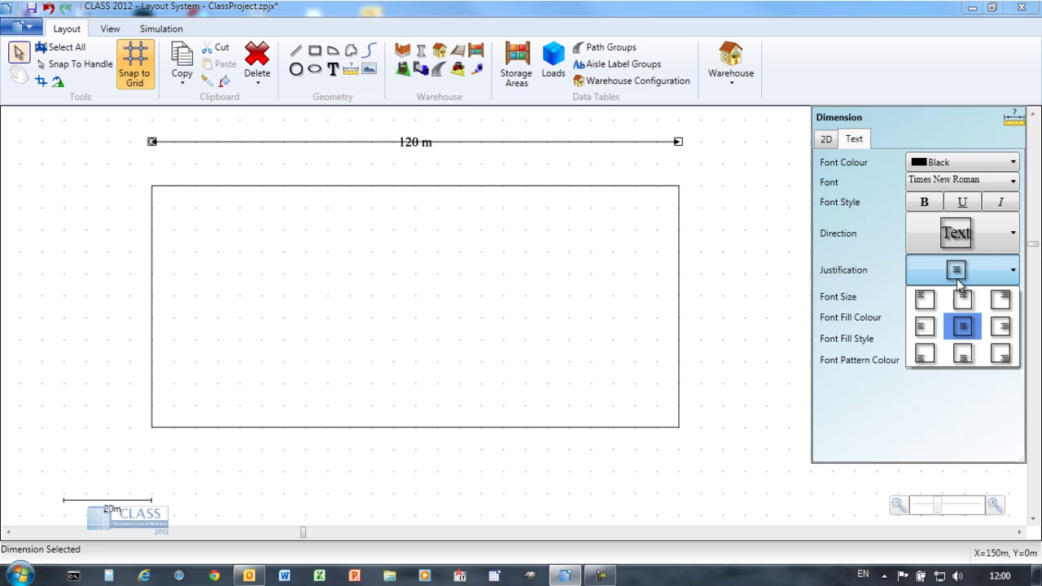
left_click(965, 293)
Add the vertical 55 m side dimension with a vertical label beside the line
left_click(174, 163)
left_click(722, 185)
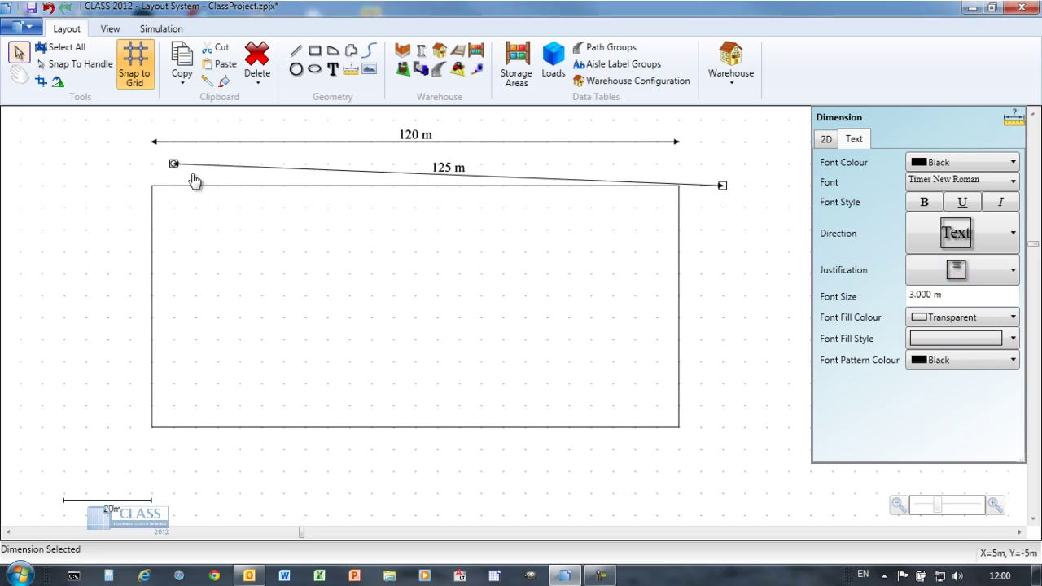
left_click_drag(194, 181, 722, 426)
left_click(960, 234)
left_click(987, 314)
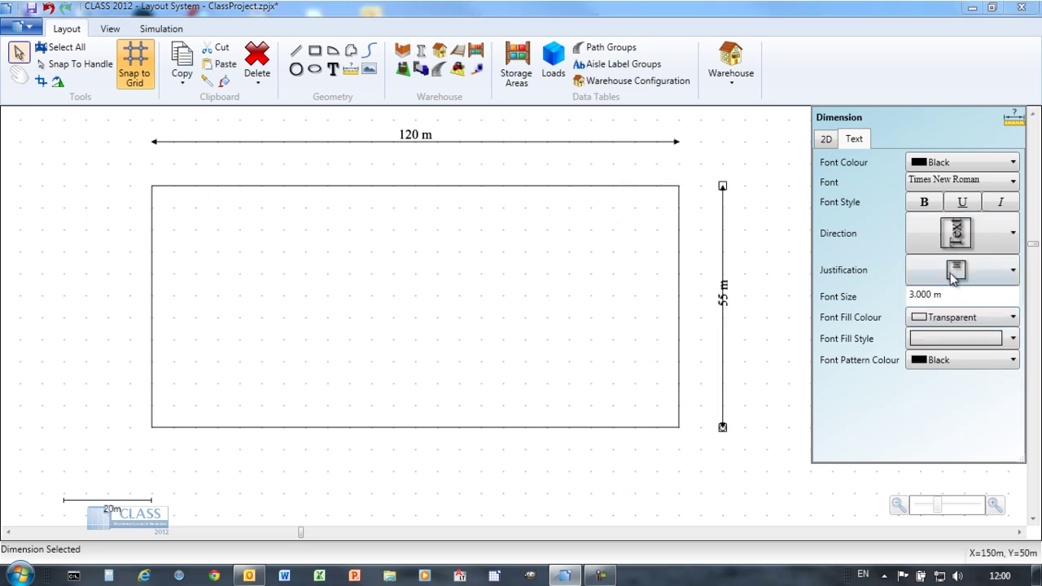
left_click(955, 272)
left_click(997, 326)
Add a 30 m dimension with text size 3 and label below, then duplicate it twice
left_click(350, 73)
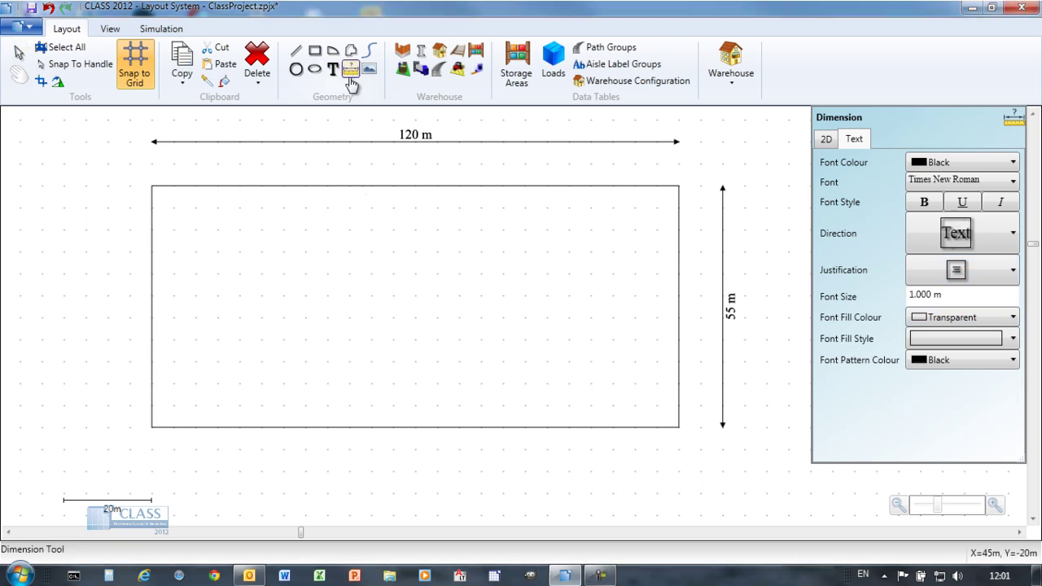
left_click(933, 295)
type("3")
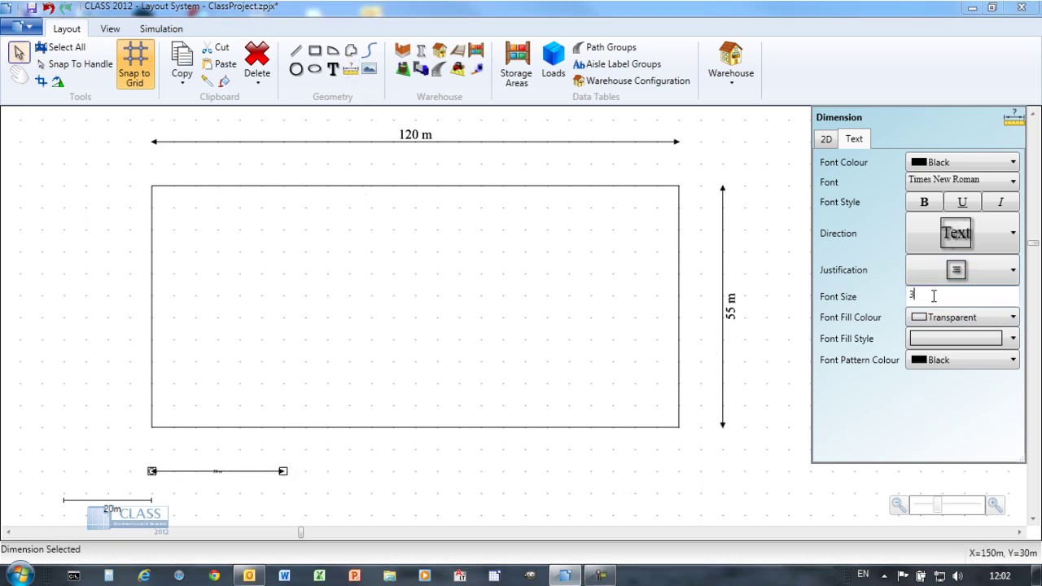
left_click(961, 270)
left_click(971, 356)
key("ctrl+c")
key("ctrl+v")
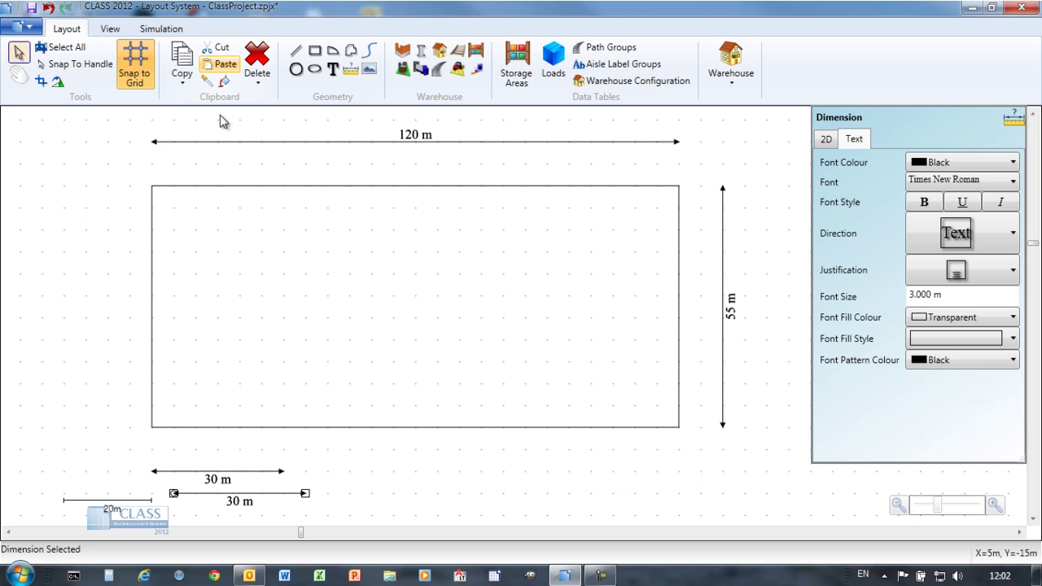
key("ctrl+c")
key("ctrl+v")
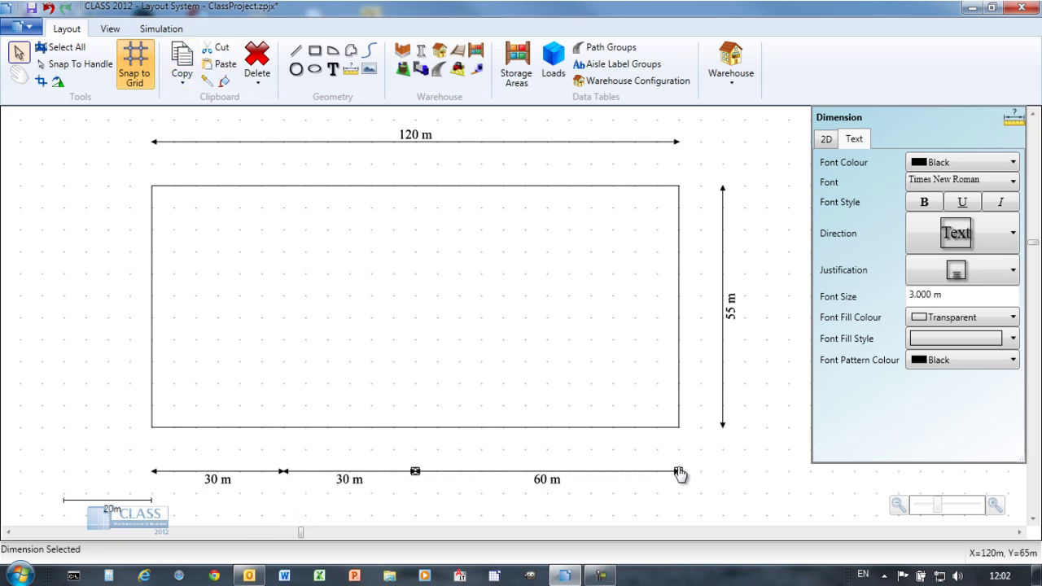
Draw an internal dividing wall and copy it to the 60 m mark, creating three bays
left_click(402, 52)
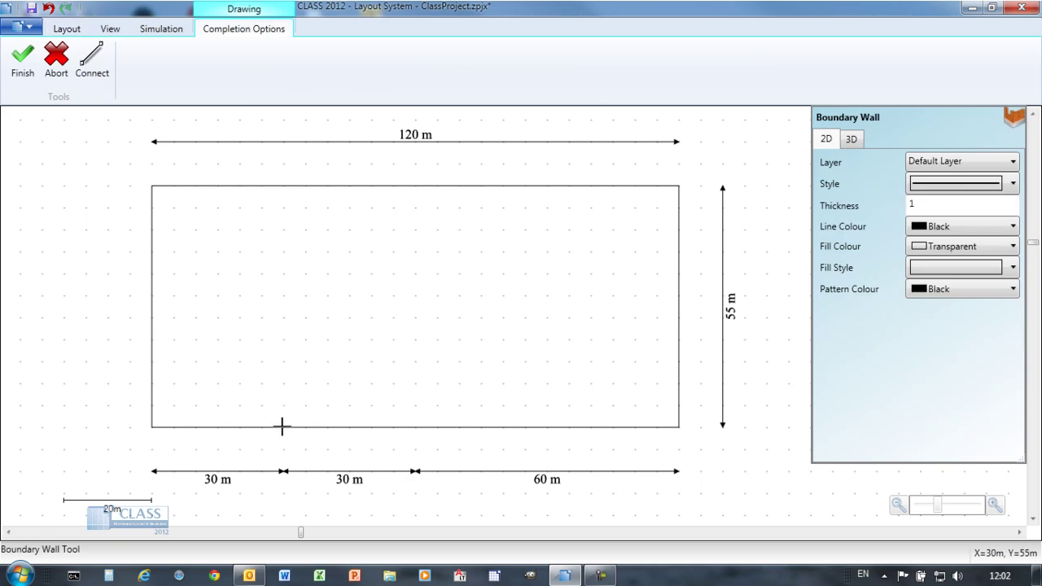
double_click(283, 186)
key("ctrl+c")
key("ctrl+v")
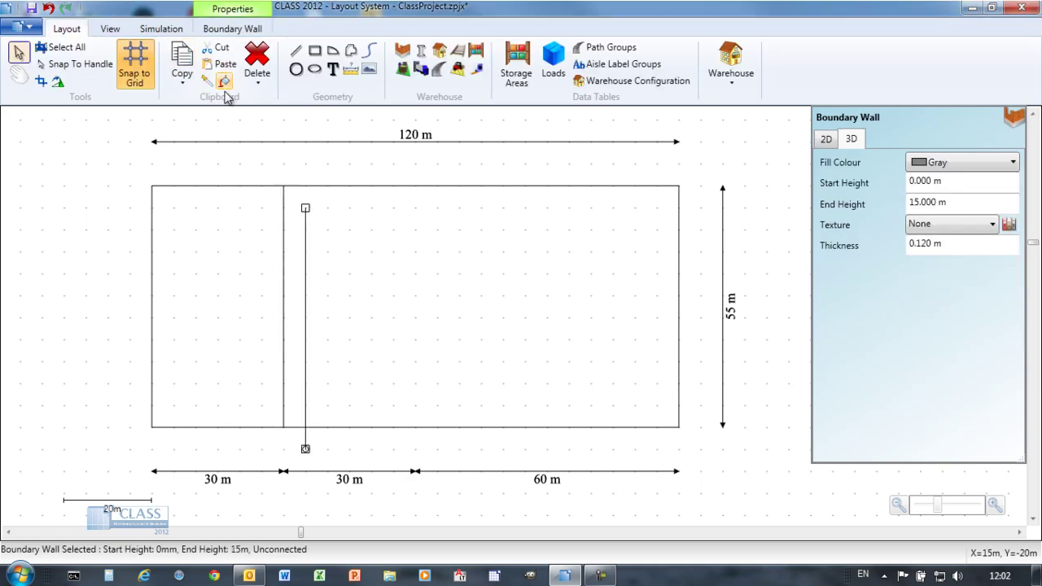
left_click_drag(431, 237, 415, 225)
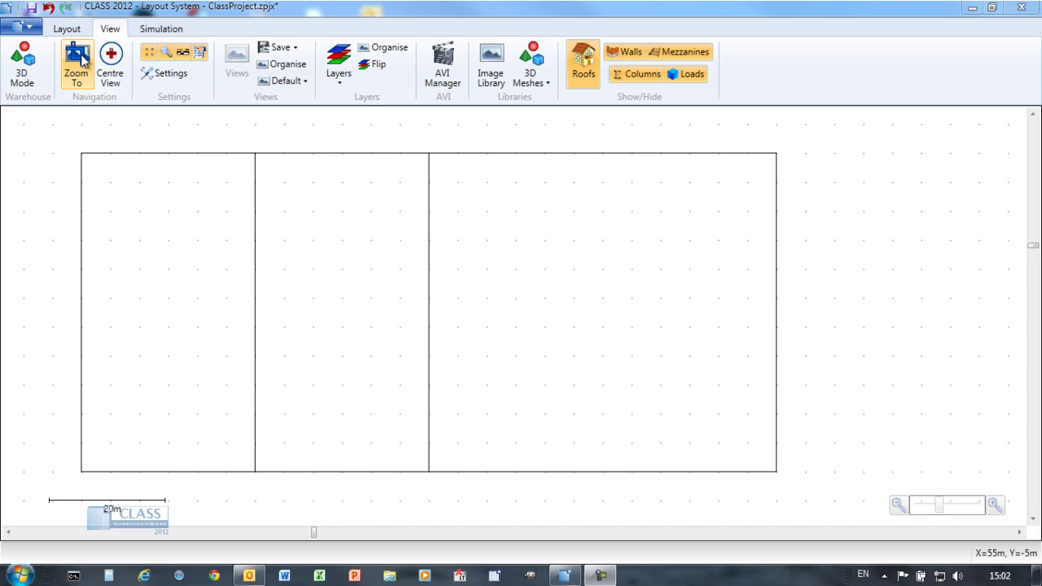
left_click_drag(208, 445, 244, 377)
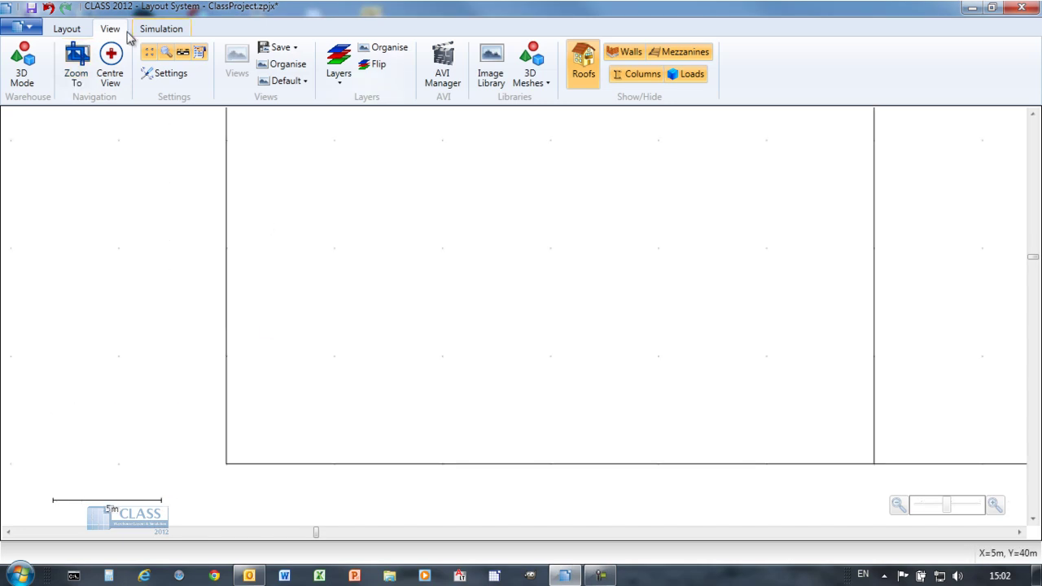
Draw vehicle dock 01 on the bottom wall, 3.5 m deep and 2.5 m wide
left_click(67, 29)
left_click(421, 70)
left_click_drag(338, 472, 432, 358)
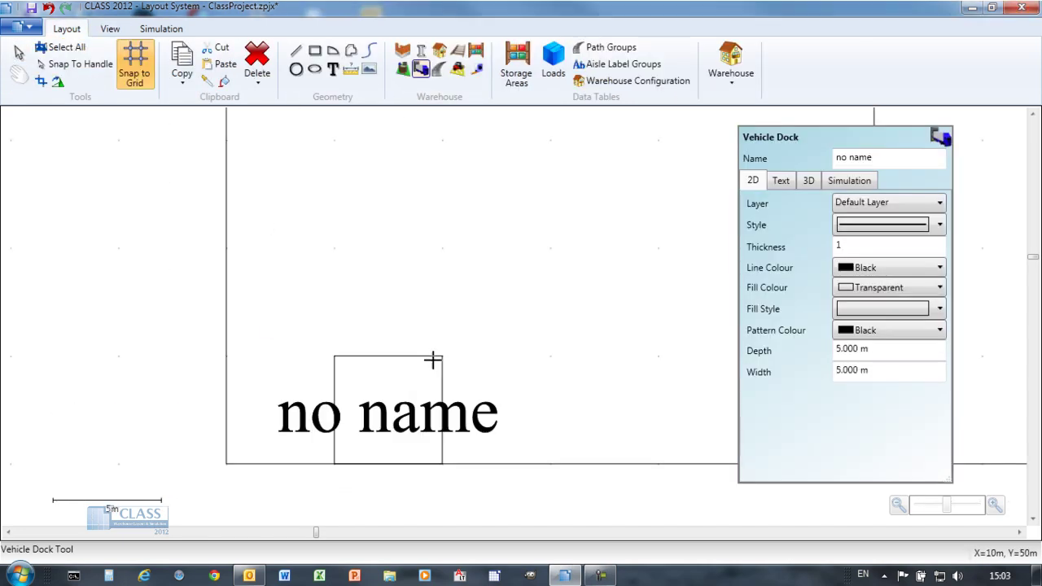
key("Tab")
type("01")
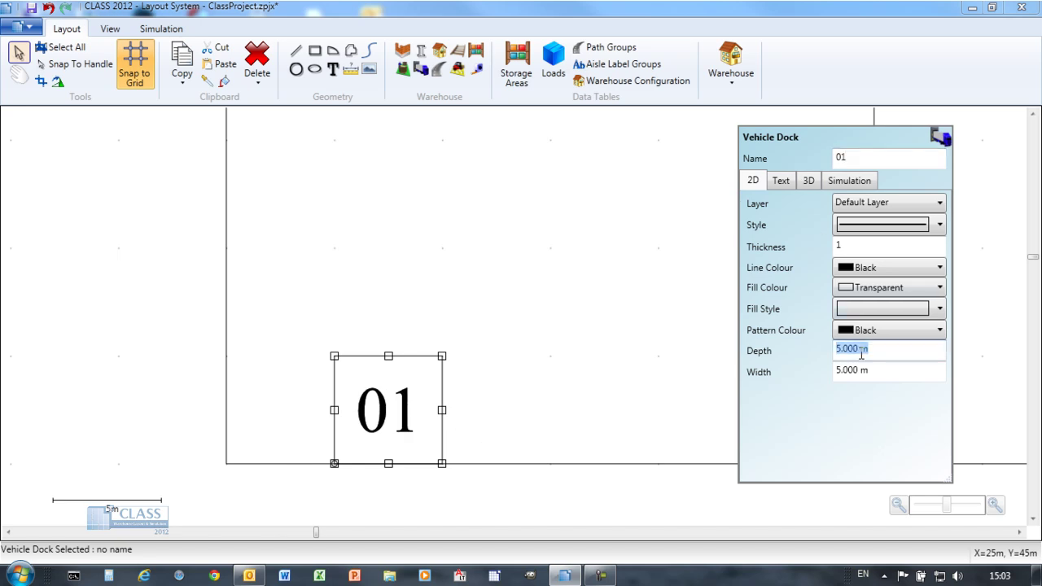
left_click(861, 354)
type("3.5")
key("Tab")
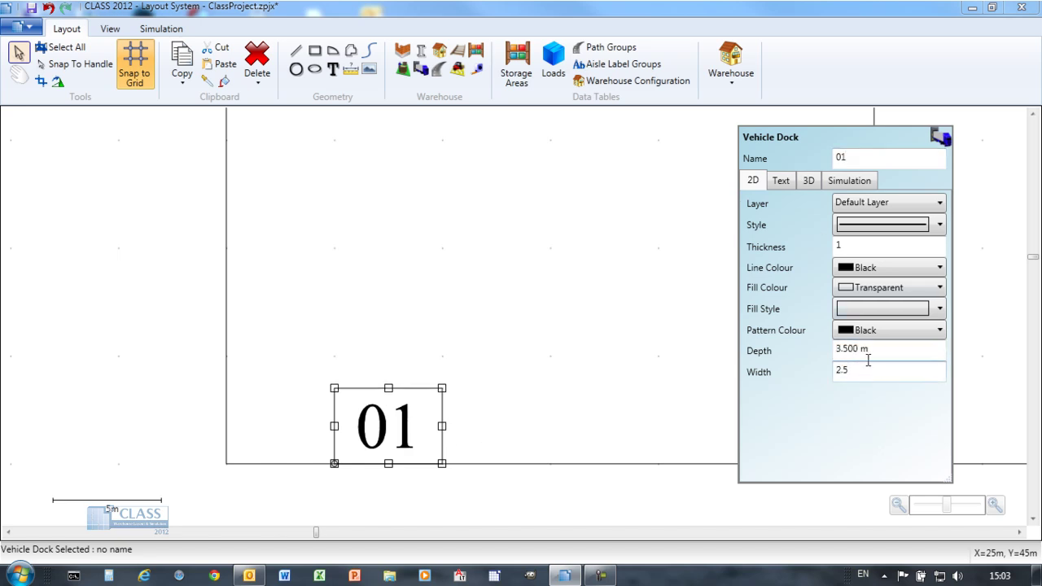
type("2.5")
left_click(876, 353)
Give the dock a blue outline and blue crosshatch fill
left_click(889, 267)
left_click(876, 363)
left_click(889, 329)
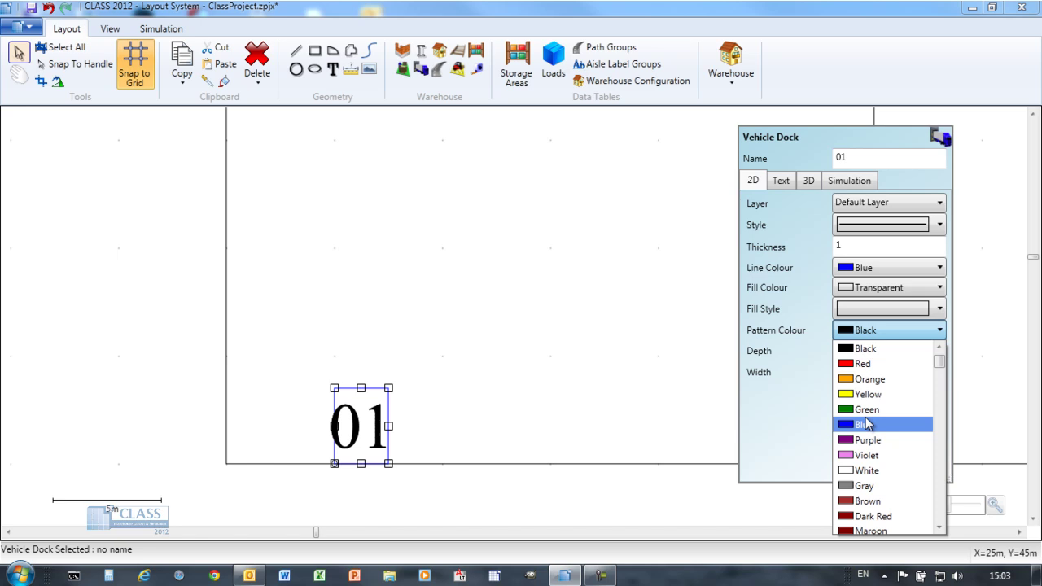
left_click(876, 421)
left_click(889, 309)
left_click(882, 366)
Set the dock label to font size 2 with a solid white background
left_click(781, 182)
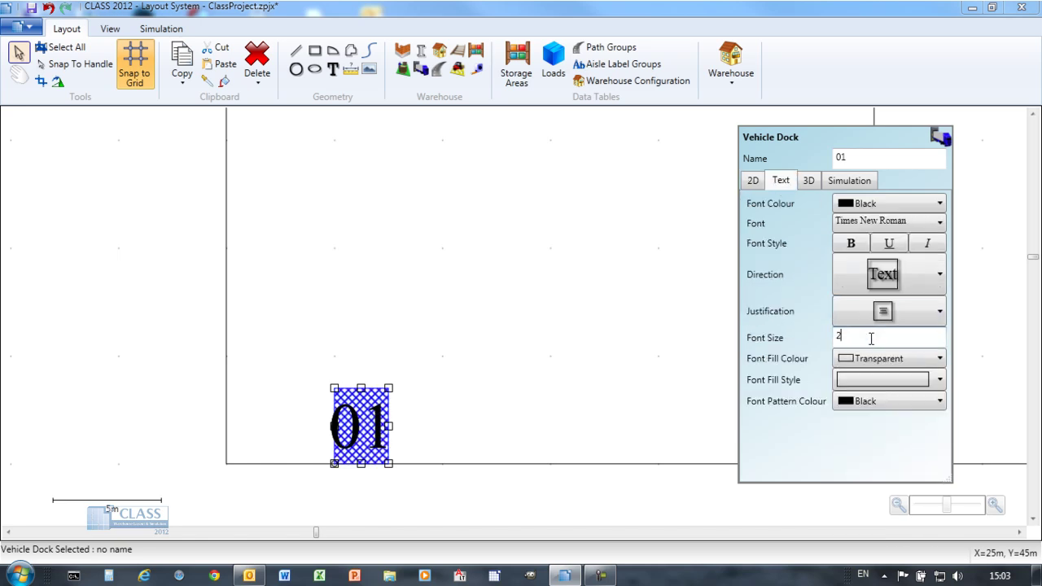
left_click(872, 339)
type("2")
left_click(889, 358)
left_click(879, 516)
left_click(883, 379)
left_click(872, 405)
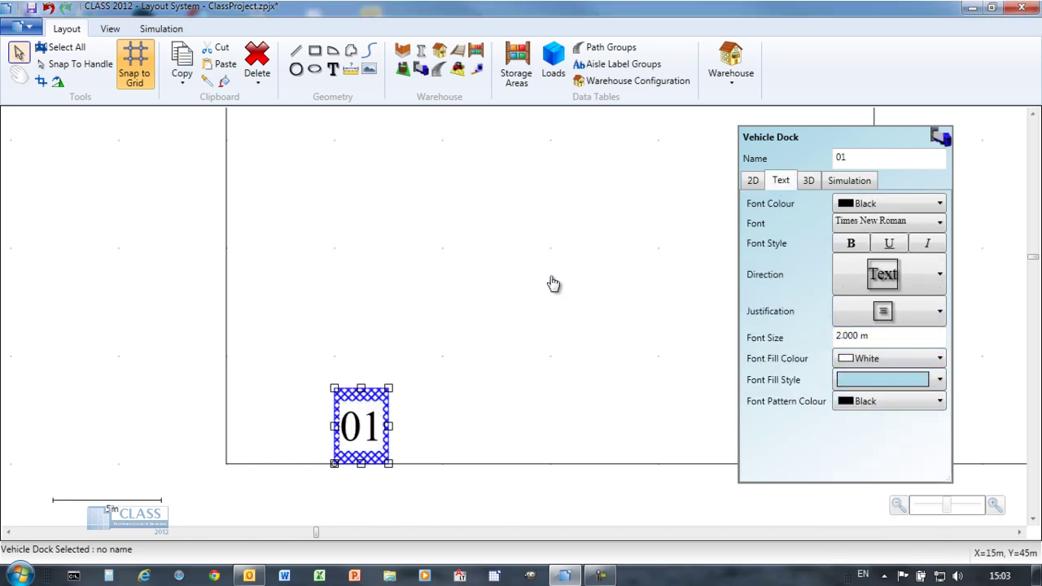
scroll(552, 283, "down", 5)
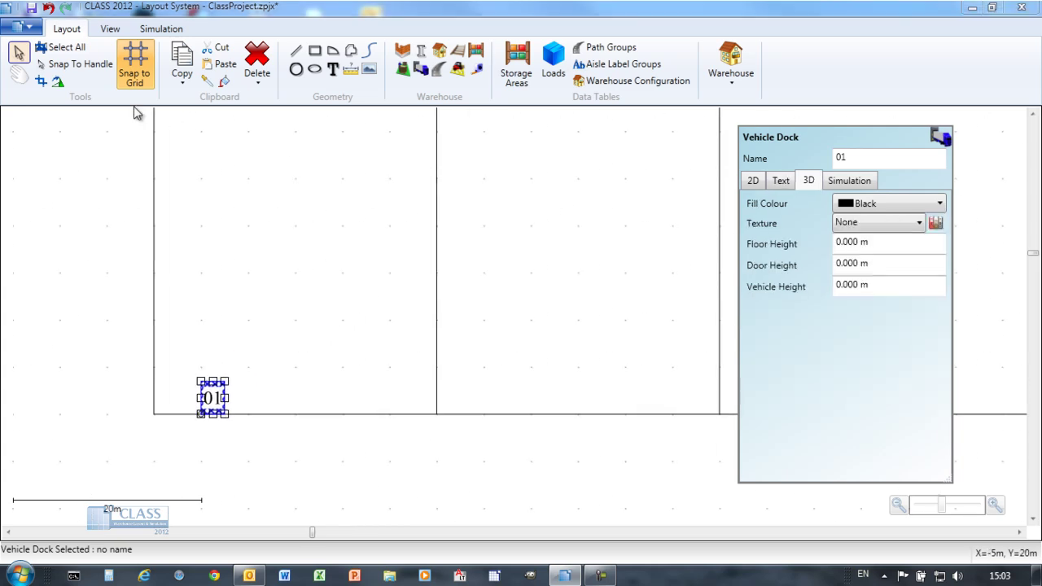
Check the dock in 3D, then return to the plan and select it
left_click(111, 31)
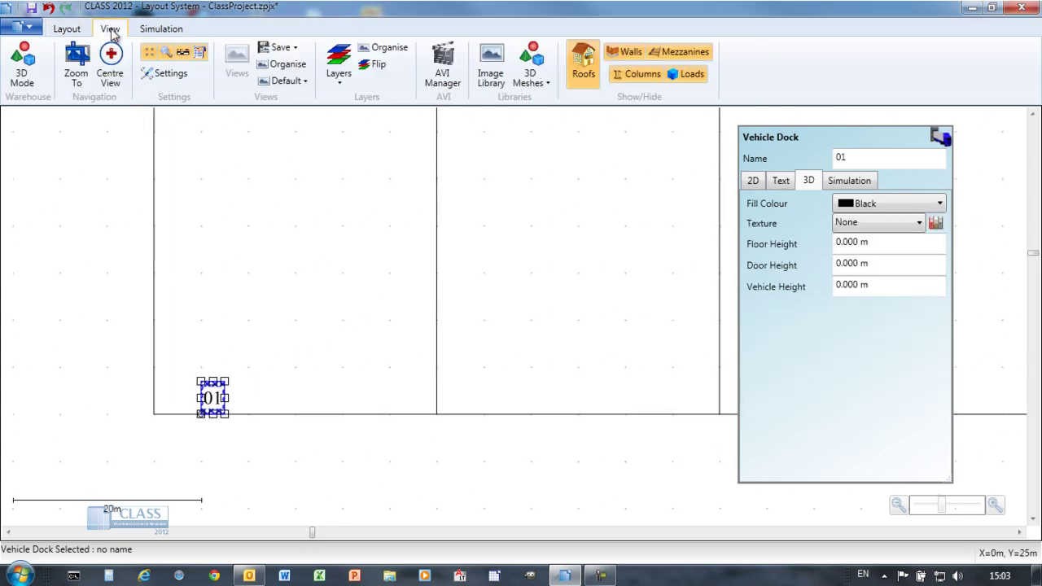
left_click(30, 80)
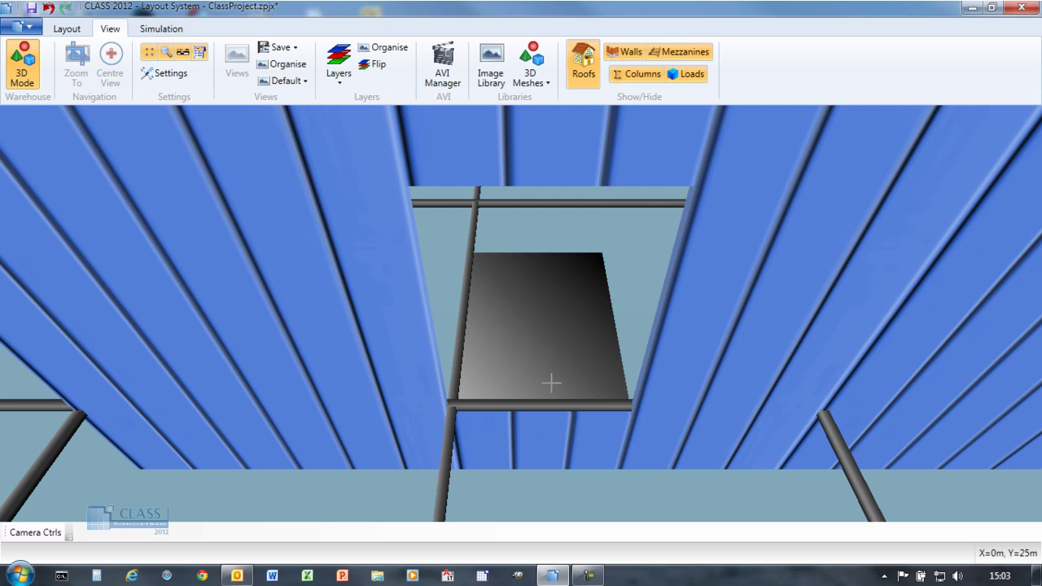
left_click(22, 77)
left_click(218, 399)
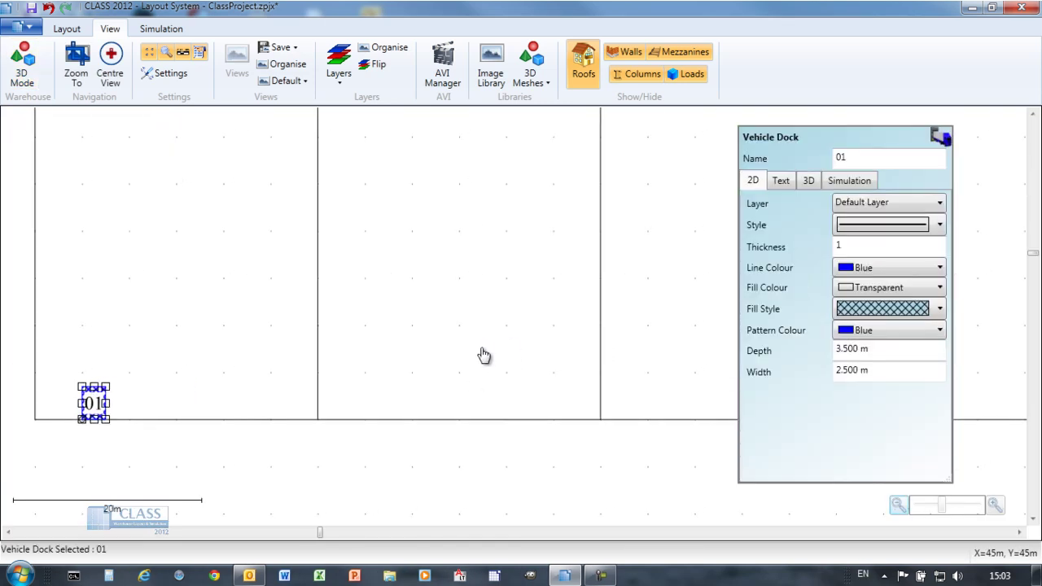
scroll(479, 356, "down", 2)
Make 17 copies of dock 01 at 6.500 m X offset and preview the row in 3D
left_click(67, 29)
left_click(182, 82)
left_click(208, 117)
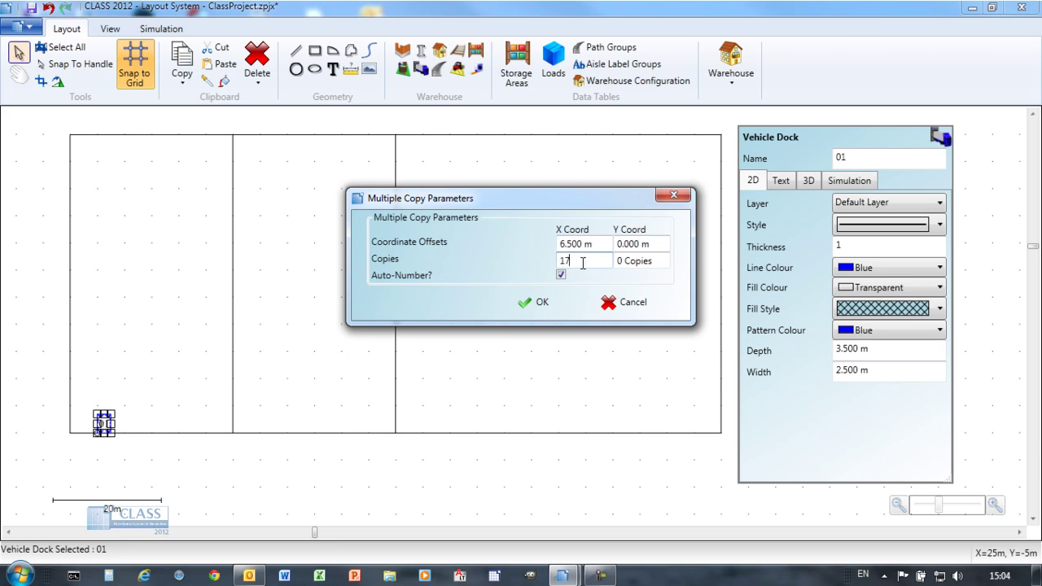
left_click(535, 302)
left_click(110, 29)
left_click(22, 70)
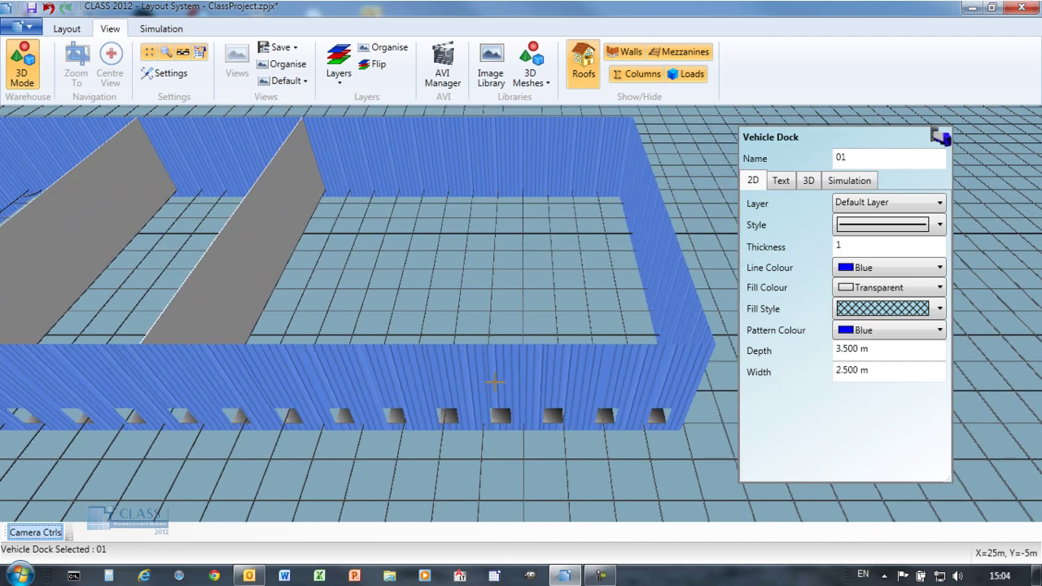
key("Escape")
Copy docks 01–18 and paste the duplicate row along the top wall
left_click_drag(36, 397, 678, 443)
key("ctrl+c")
key("ctrl+v")
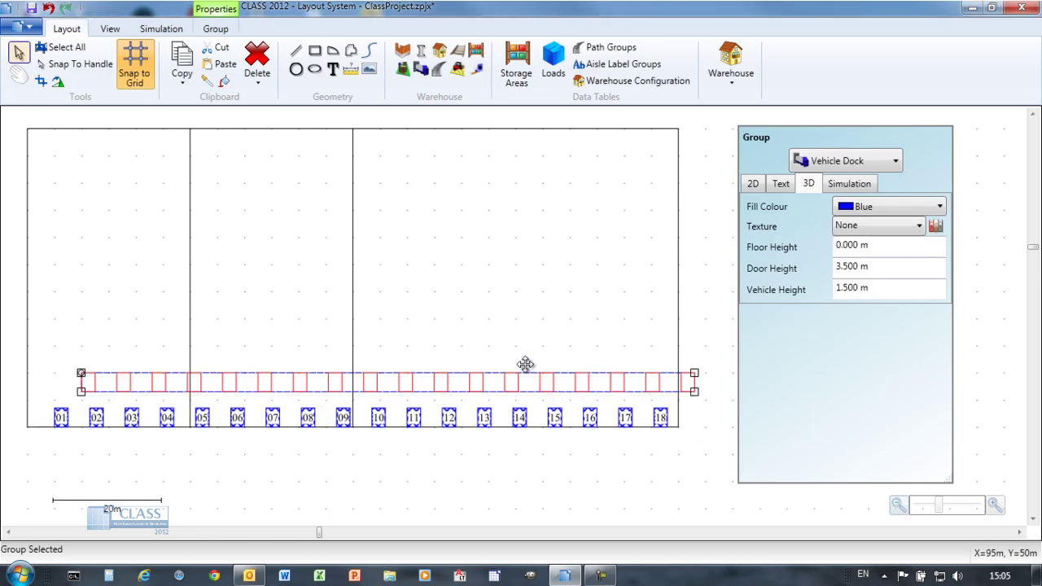
left_click(512, 155)
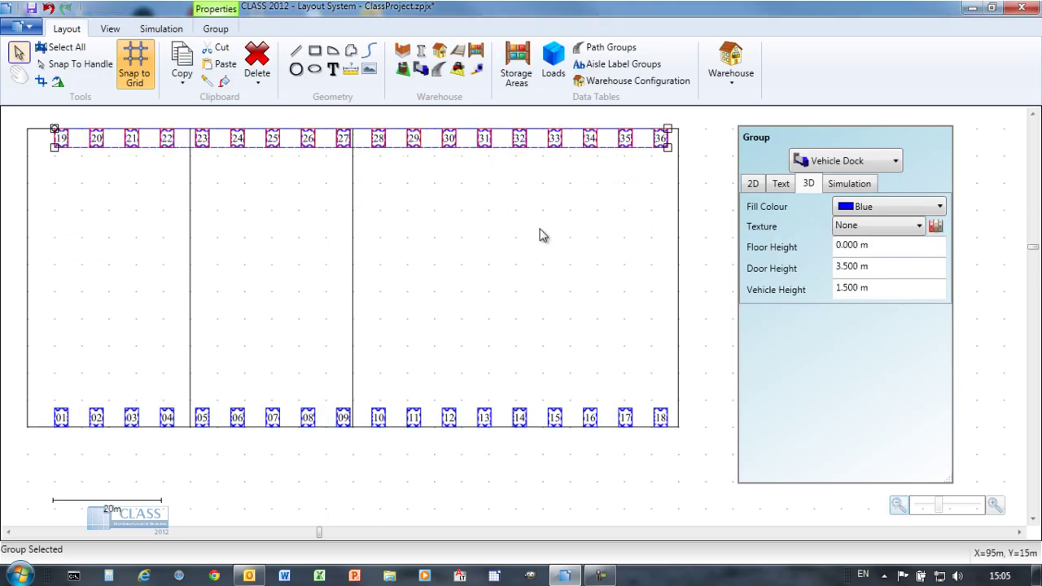
Set the copied docks' 3D fill colour to Green
left_click(891, 206)
scroll(891, 261, "up", 2)
left_click(872, 303)
Set the docks' line and pattern colours to Green, then view the warehouse in 3D
left_click(754, 183)
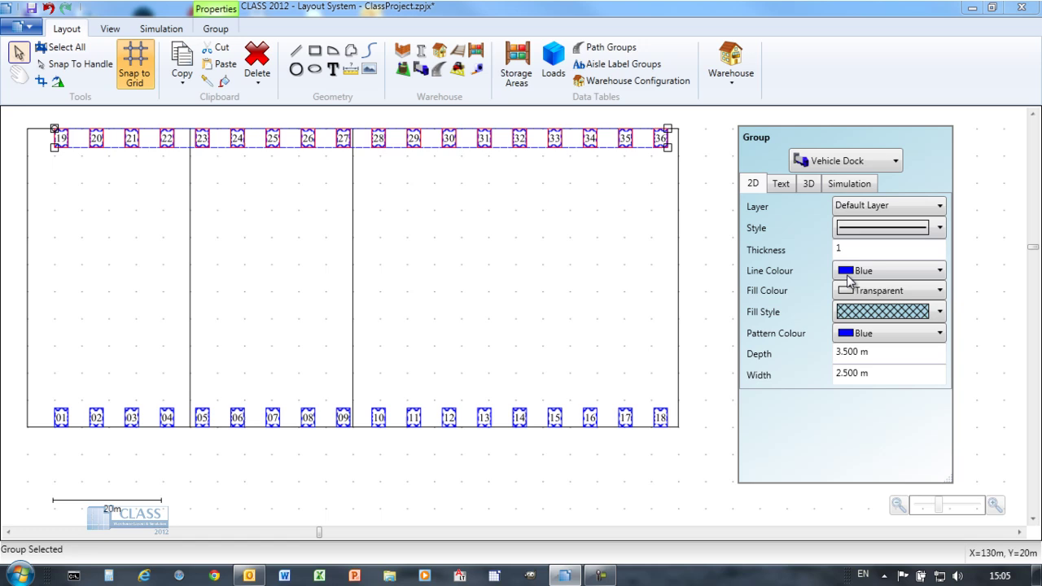
left_click(849, 280)
scroll(864, 359, "up", 2)
left_click(867, 365)
left_click(888, 333)
scroll(871, 407, "up", 2)
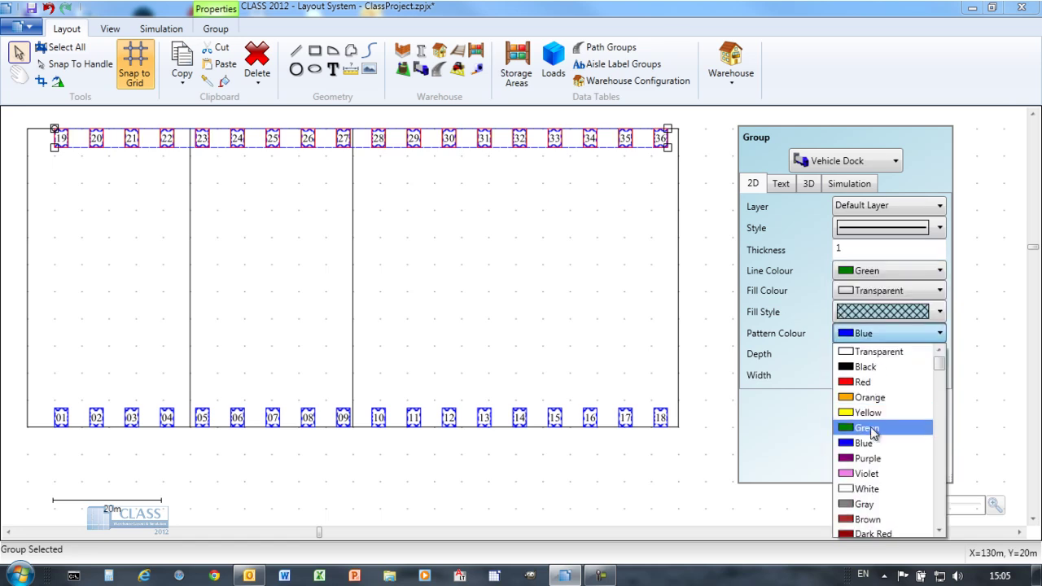
left_click(871, 432)
left_click(261, 276)
middle_click_drag(222, 256, 271, 277)
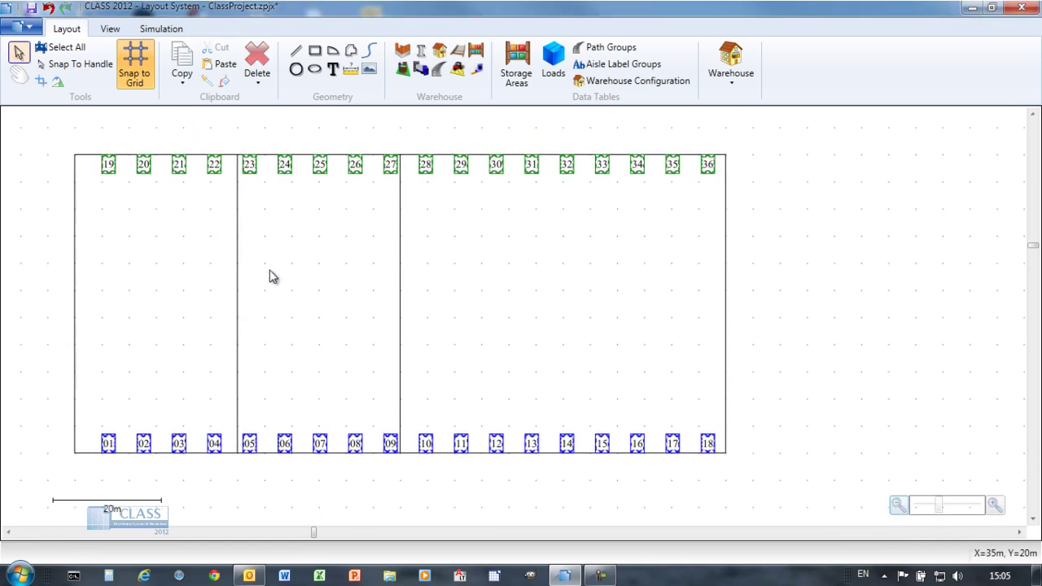
left_click(110, 28)
left_click(29, 63)
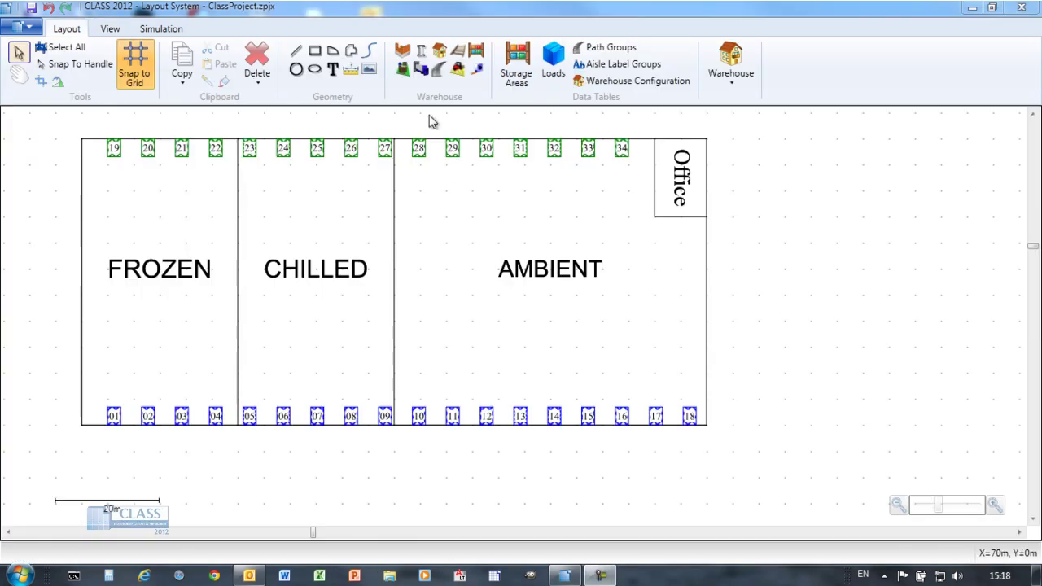
Draw a roof over the left part of FROZEN with Gray lines and a Gray diagonal hatch
left_click(438, 50)
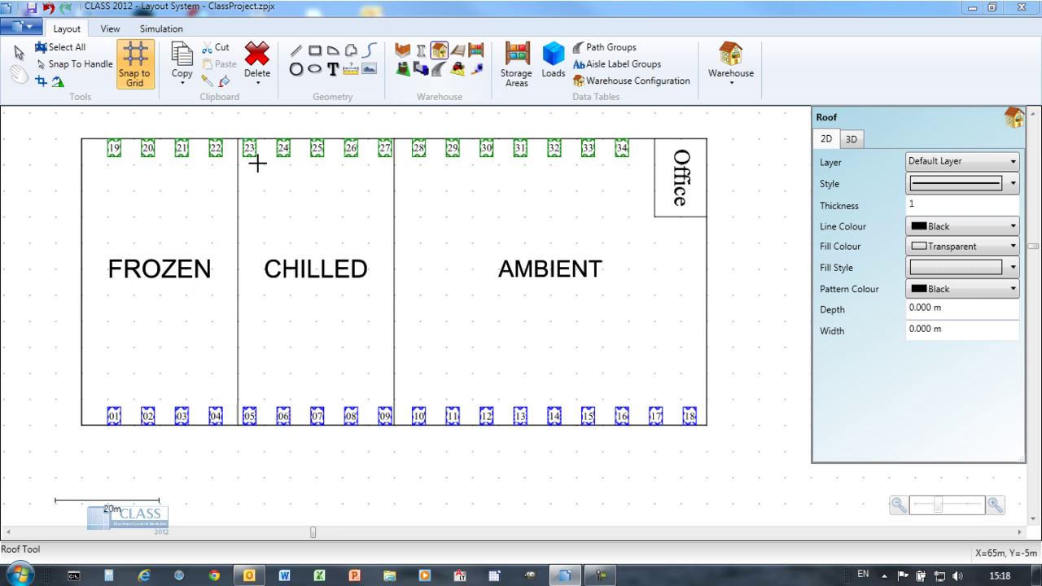
left_click_drag(82, 141, 166, 377)
left_click_drag(167, 419, 166, 420)
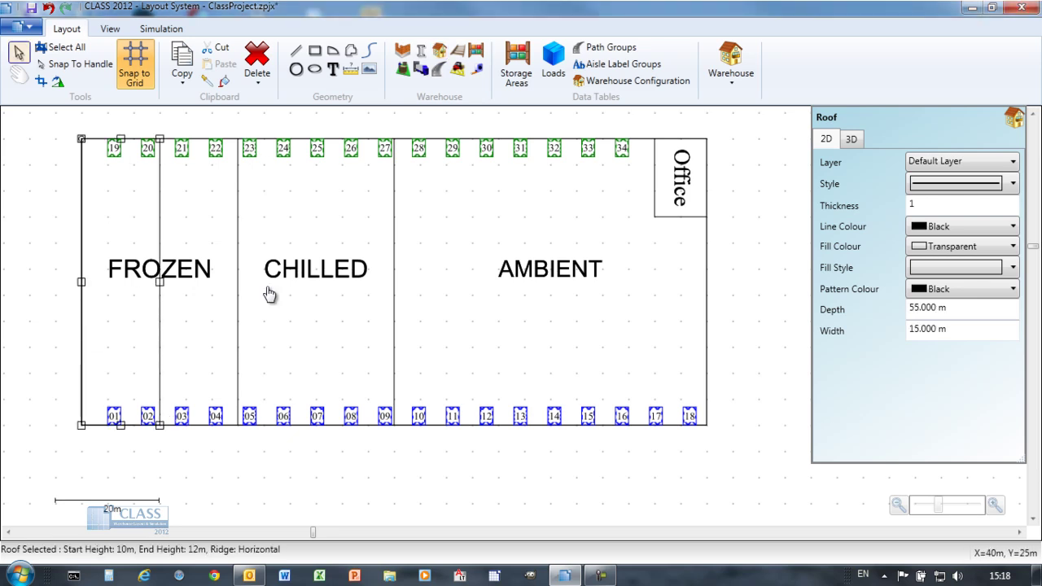
left_click(944, 236)
left_click(936, 381)
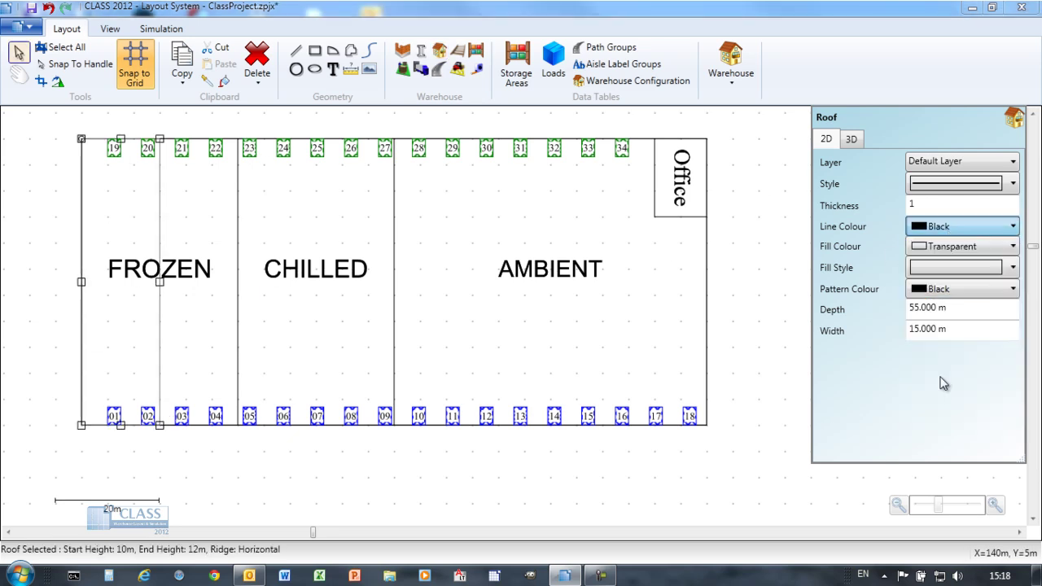
left_click(948, 289)
left_click(938, 444)
left_click(961, 267)
left_click(936, 384)
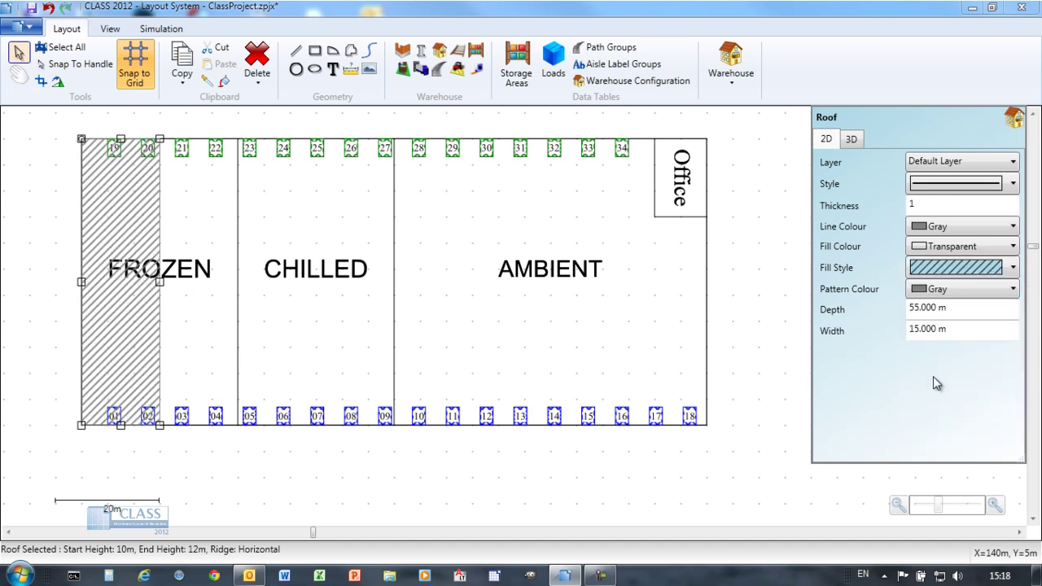
Set the 12–15 m roof ridge to Vertical and duplicate it over the rest of FROZEN
left_click(851, 140)
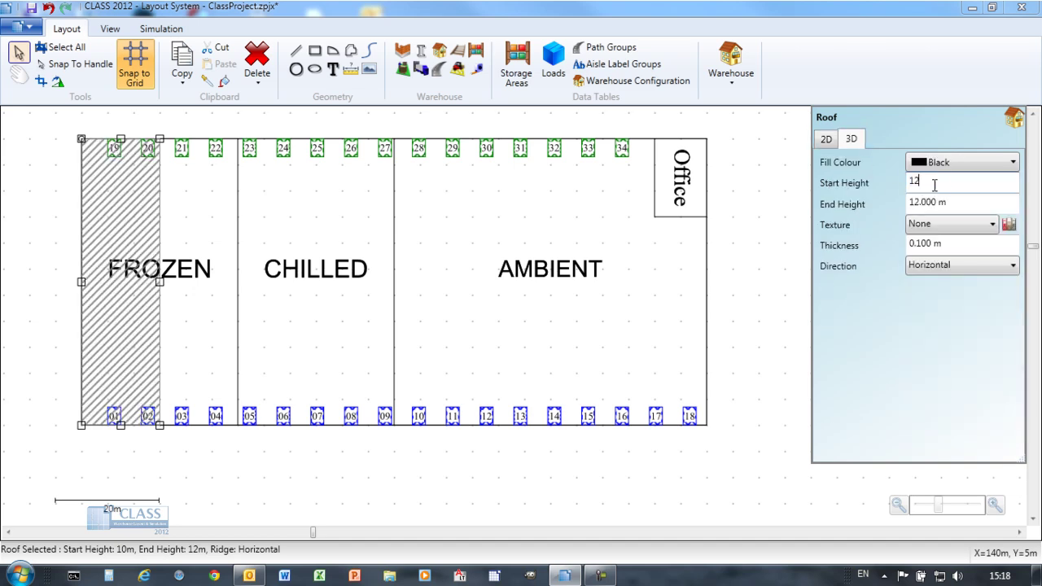
left_click(962, 275)
left_click(942, 298)
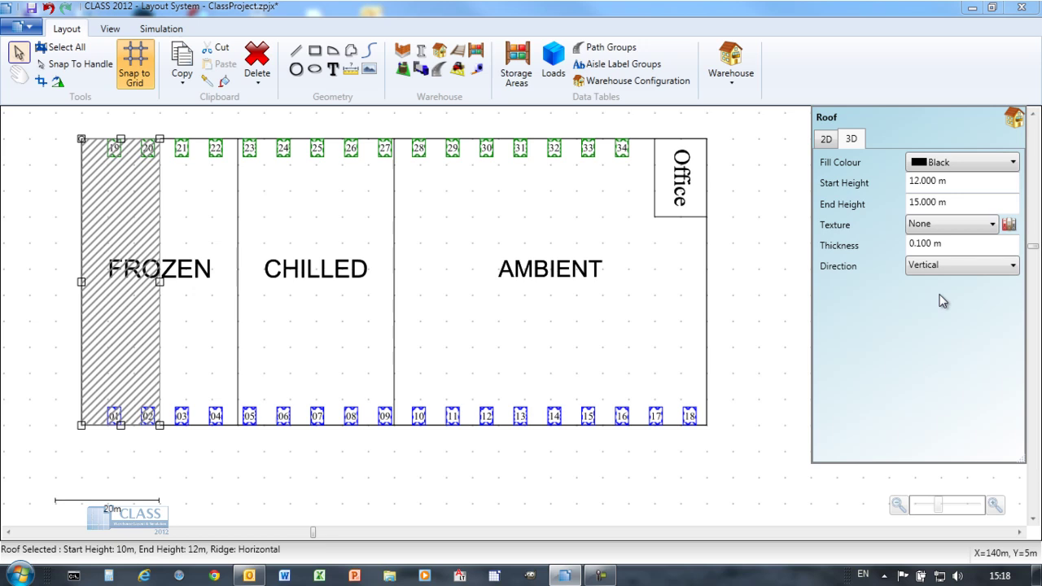
left_click(181, 65)
left_click(221, 64)
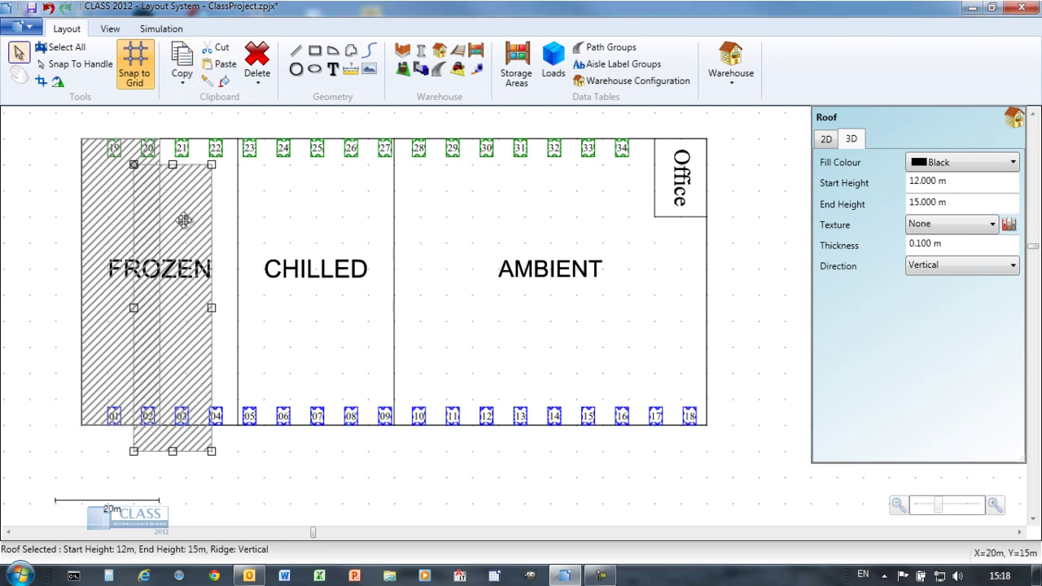
left_click(211, 190)
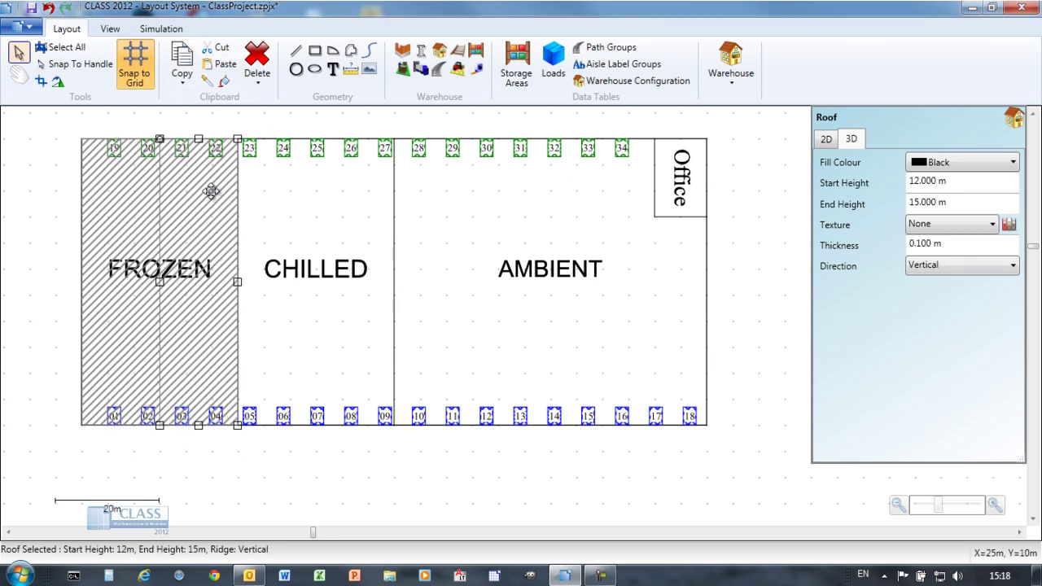
Set the roof's 3D fill colour to Gray and check it from an angled overhead view
left_click(110, 29)
left_click(22, 65)
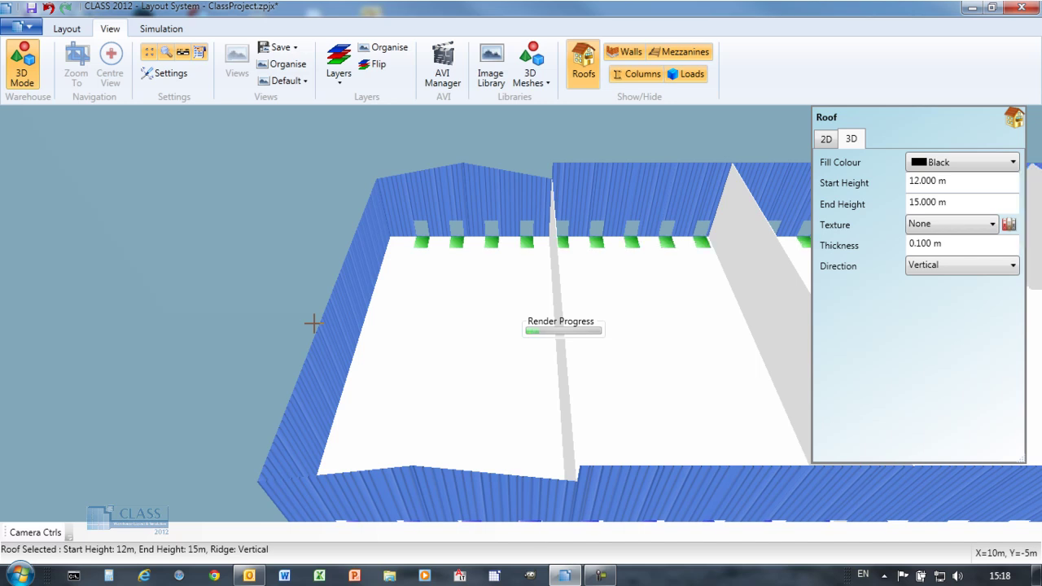
left_click(961, 162)
left_click(937, 318)
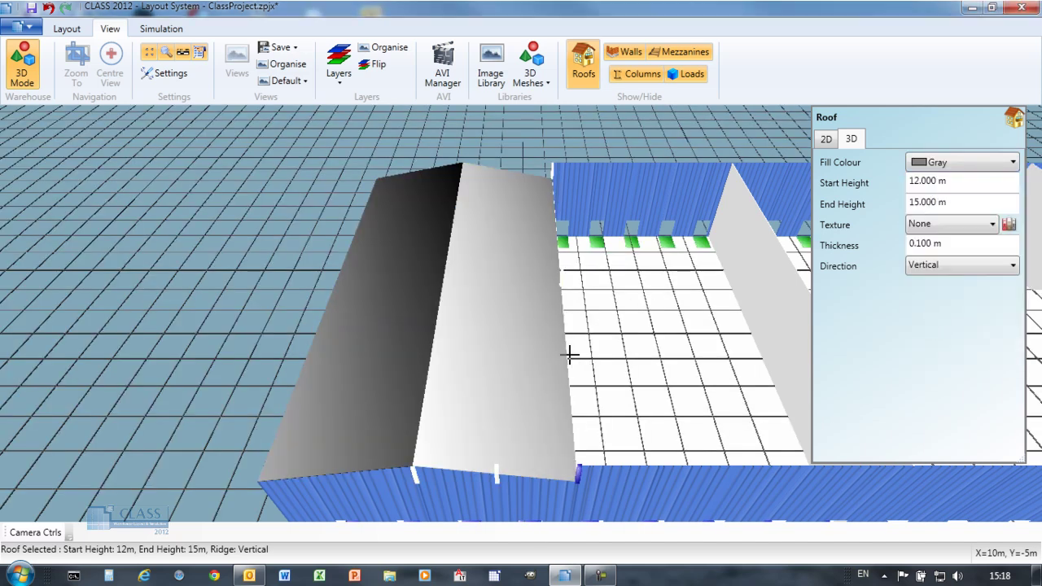
left_click_drag(570, 353, 860, 275)
left_click(942, 166)
left_click(950, 330)
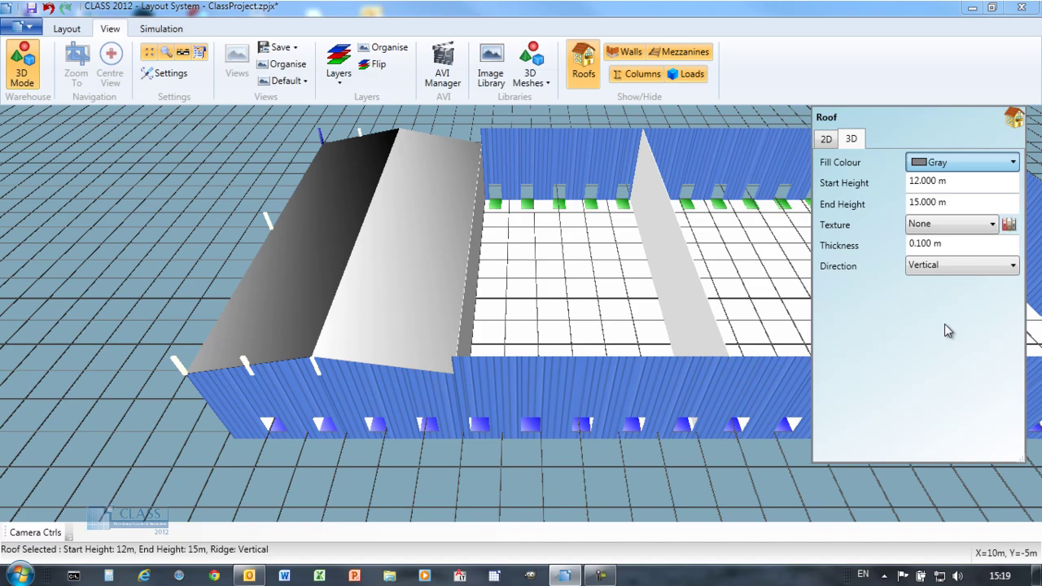
left_click_drag(611, 456, 603, 417)
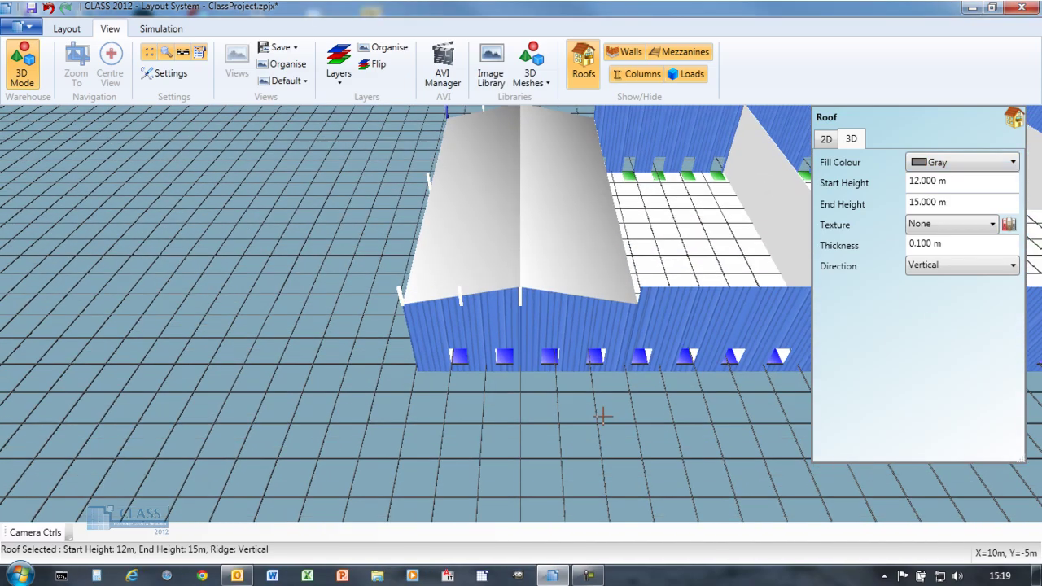
left_click(35, 532)
left_click_drag(347, 370, 263, 302)
Copy the FROZEN roof panels over the CHILLED and AMBIENT zones in 2D
left_click(22, 66)
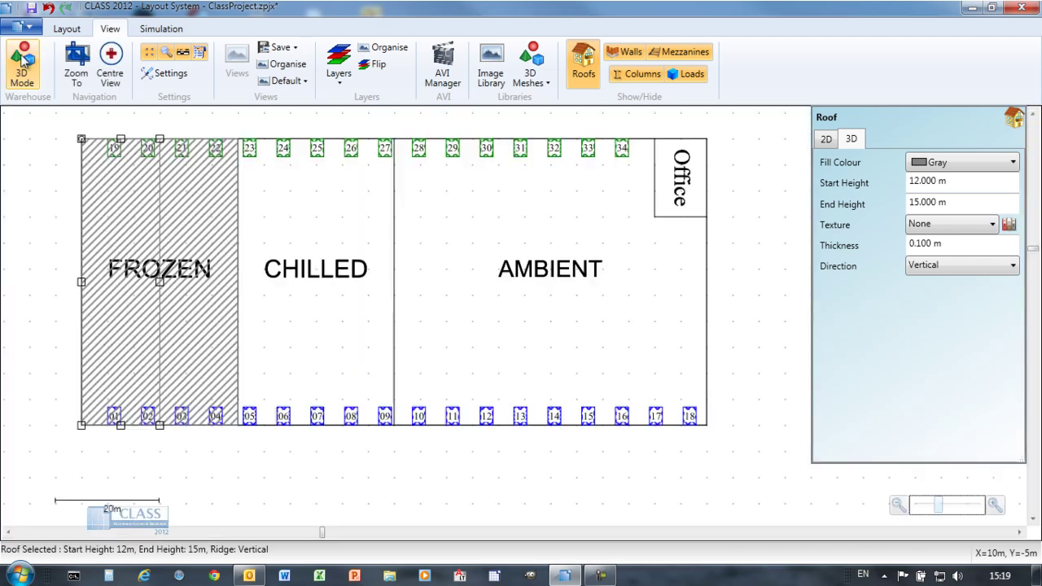
left_click_drag(54, 114, 261, 448)
left_click(57, 28)
left_click_drag(205, 204, 663, 196)
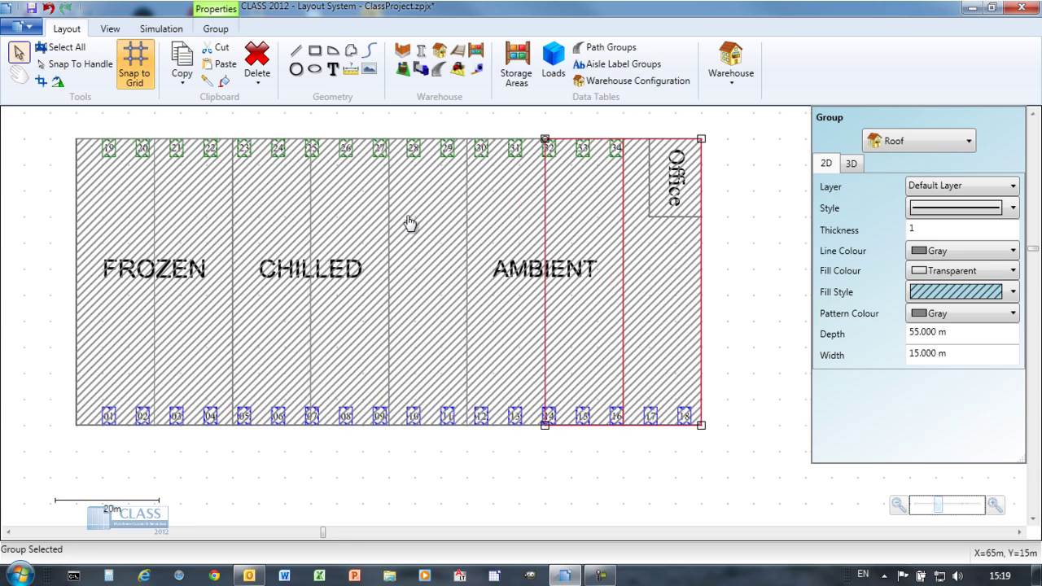
scroll(323, 214, "down", 1)
View the fully roofed warehouse in 3D from above using the camera controls
left_click(112, 29)
left_click(22, 65)
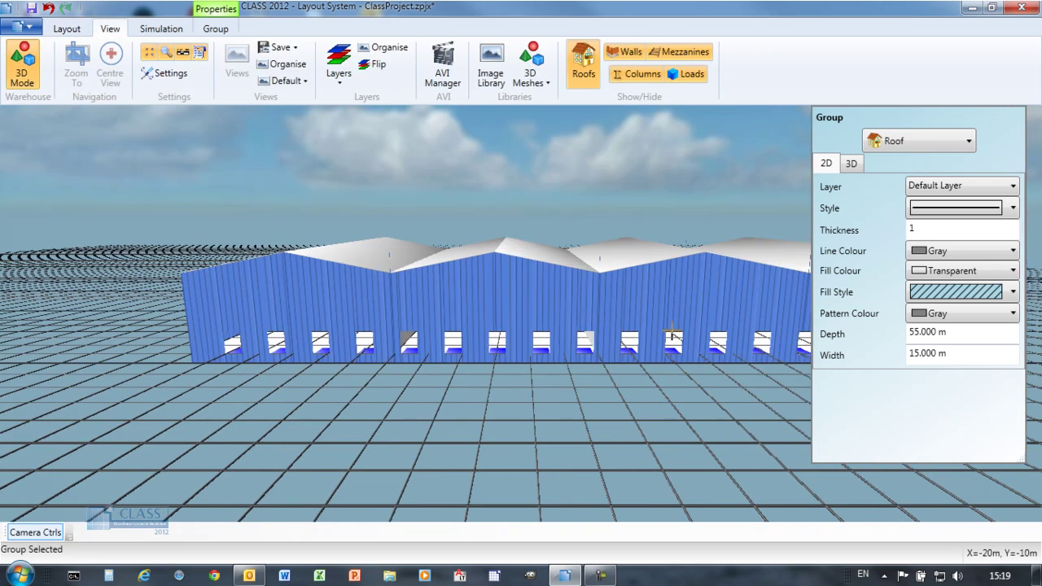
left_click(49, 534)
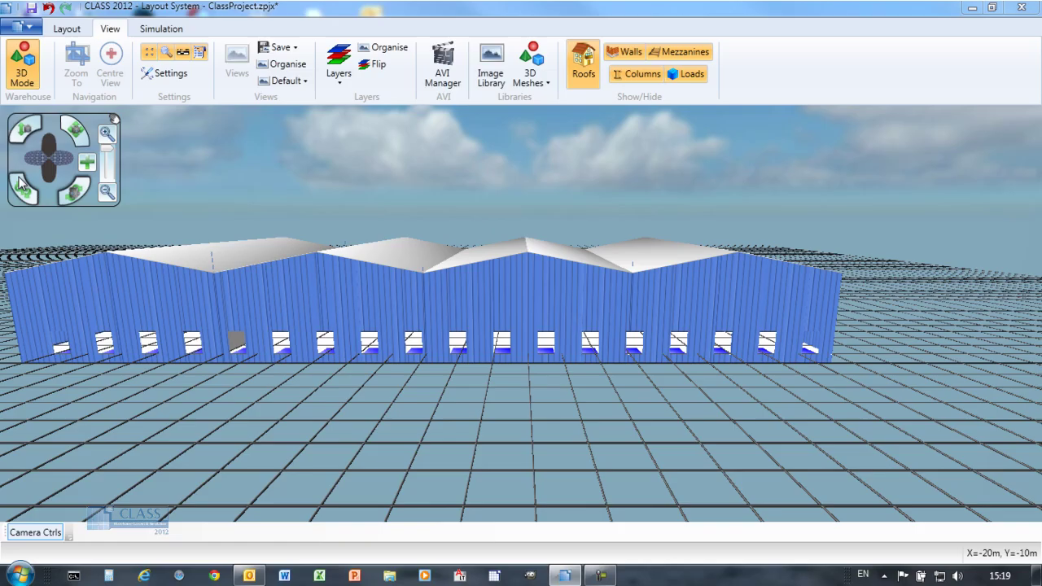
left_click(31, 190)
left_click_drag(31, 190, 31, 190)
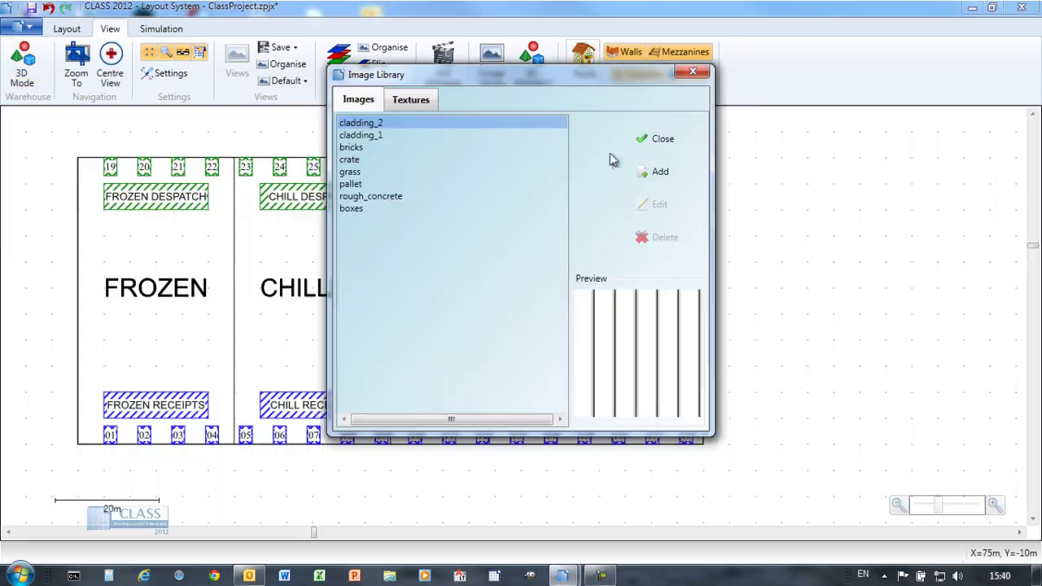
Add the cage2.bmp image to the Image Library
left_click(643, 172)
scroll(865, 276, "down", 2)
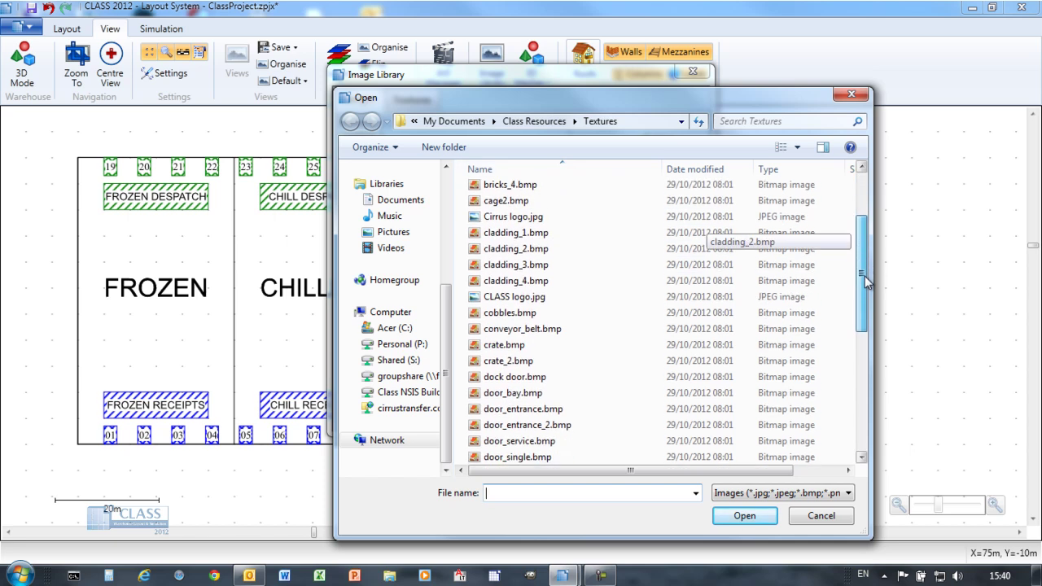
scroll(865, 276, "down", 1)
left_click(521, 187)
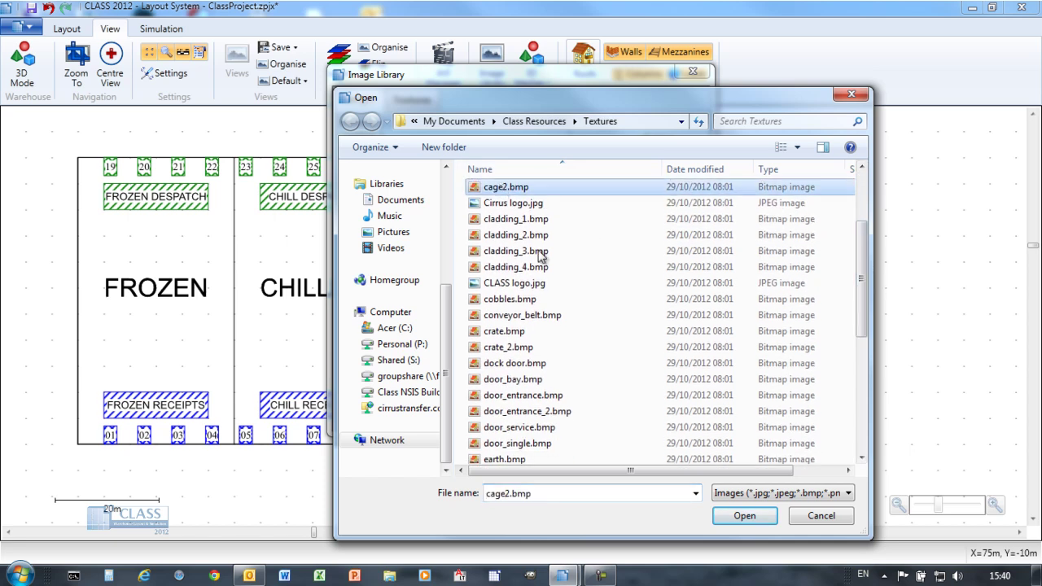
left_click(770, 515)
Create a new texture fitted front/back and left/right, and adjust its further options
left_click(409, 99)
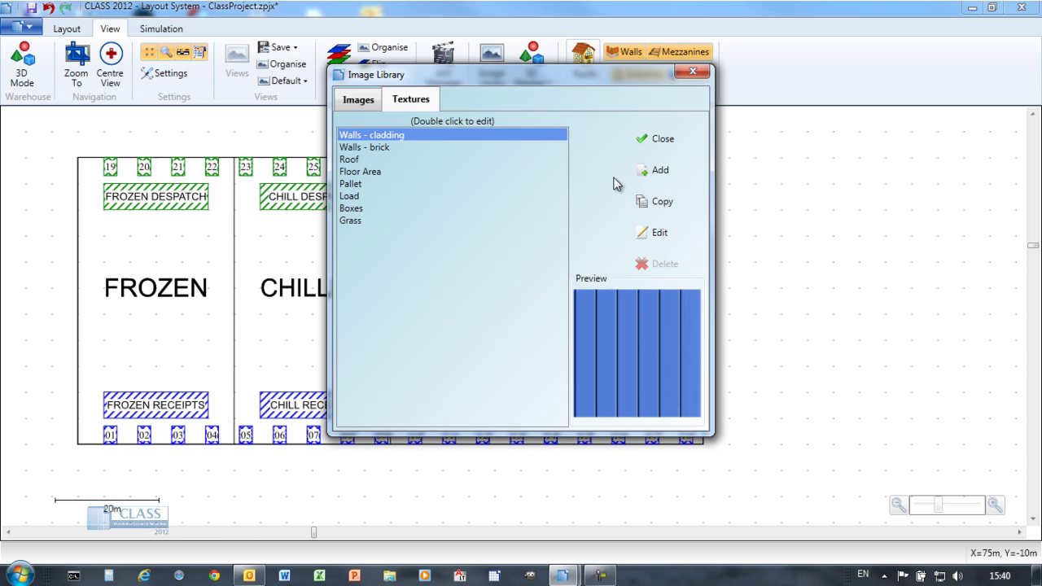
left_click(655, 171)
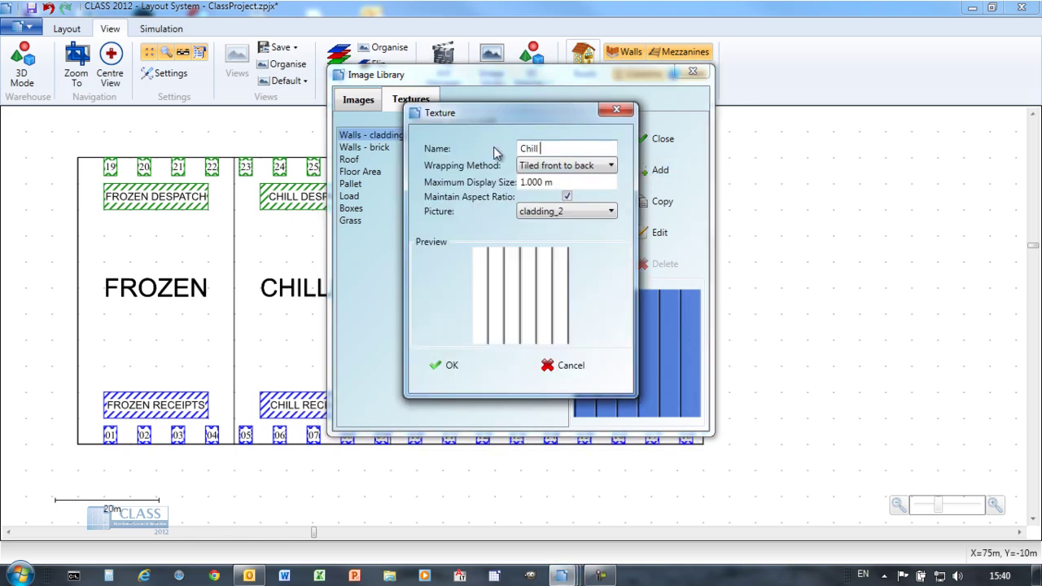
left_click(566, 165)
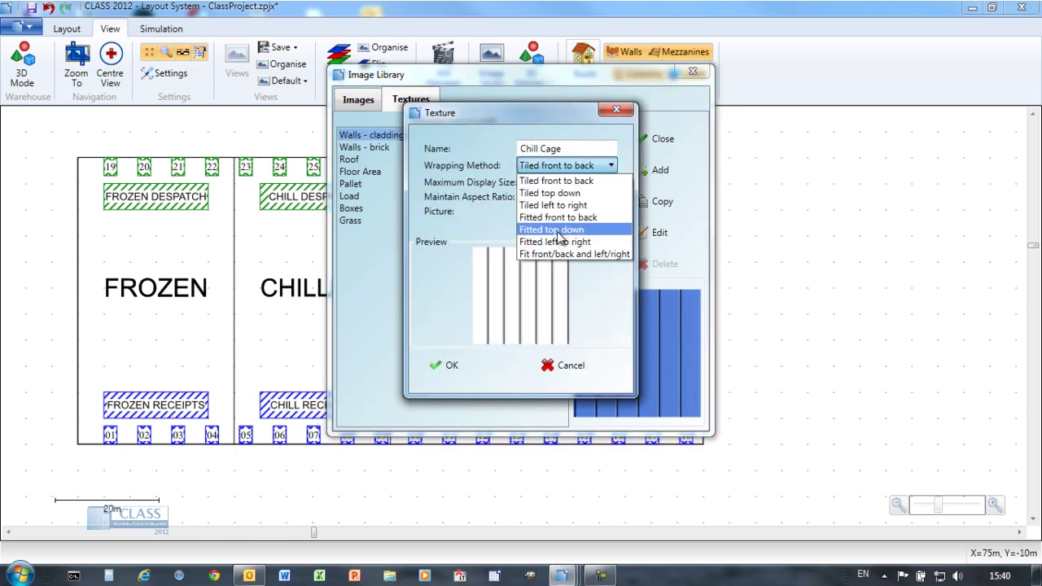
left_click(554, 254)
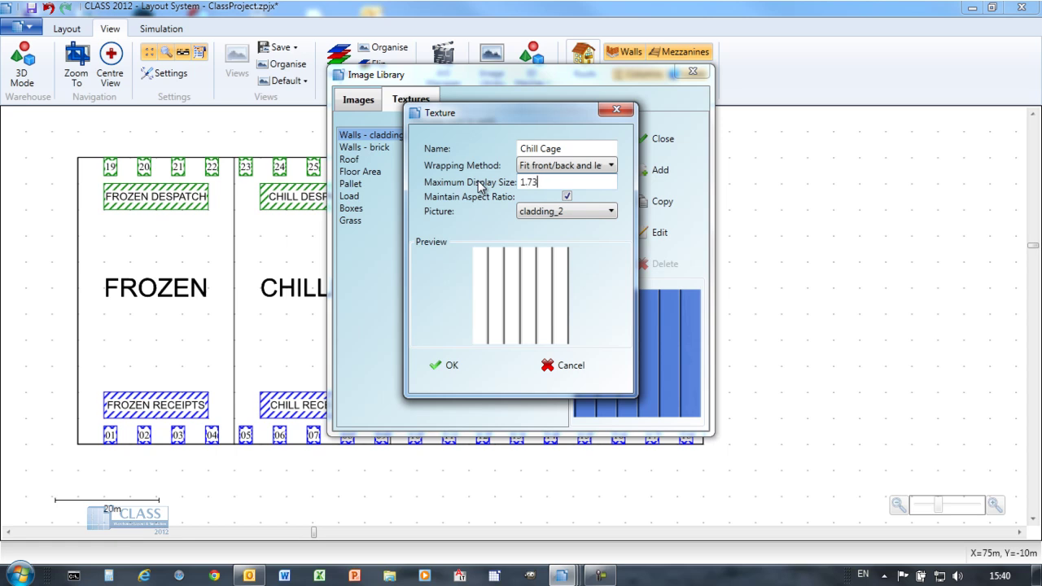
left_click(538, 213)
left_click(544, 318)
left_click(446, 366)
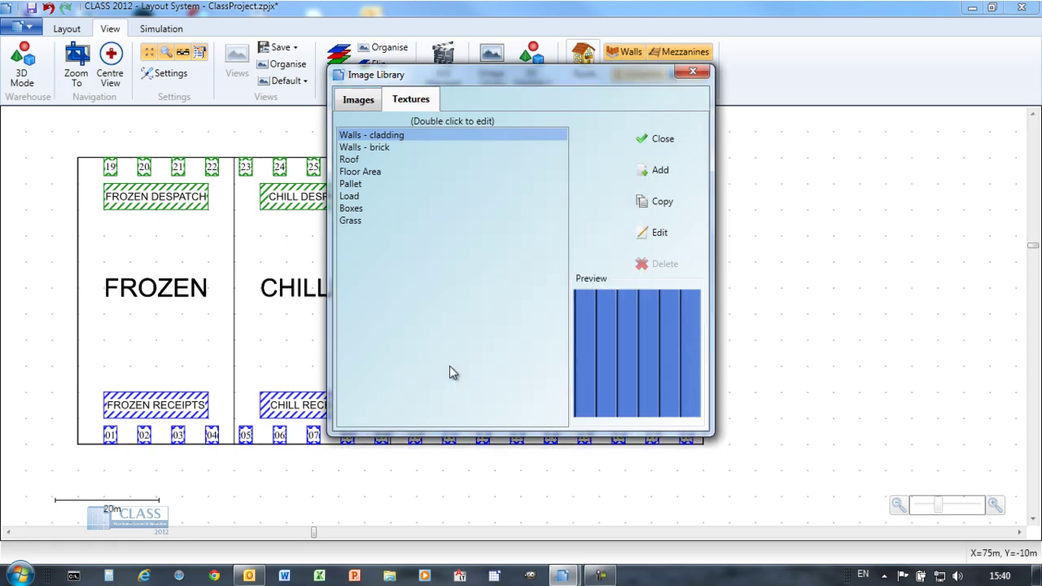
Give the load Yellow colour with Boxes texture, and the pallet Blue colour with Pallet texture
left_click(658, 140)
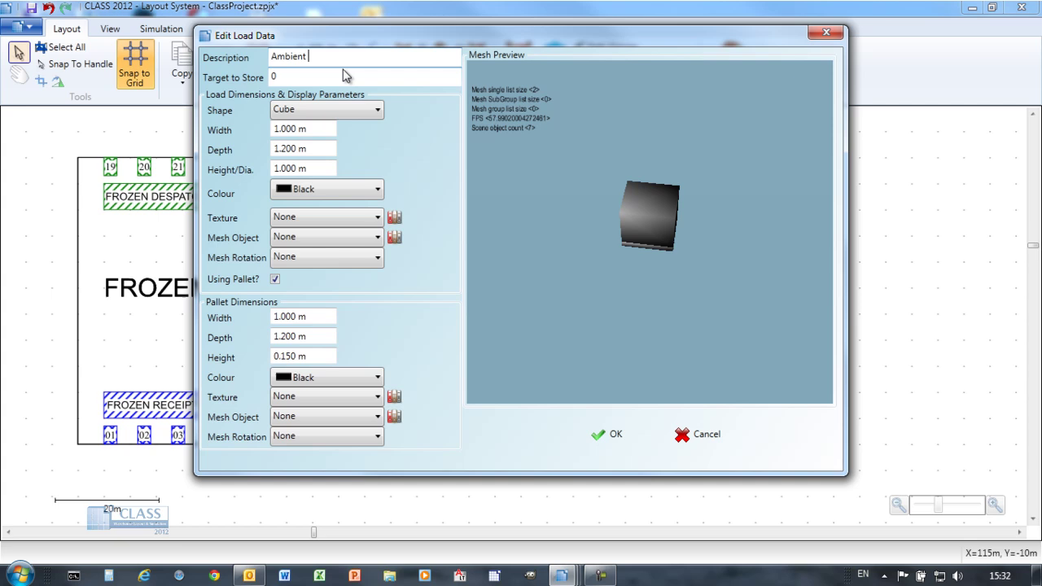
left_click(347, 189)
left_click(314, 251)
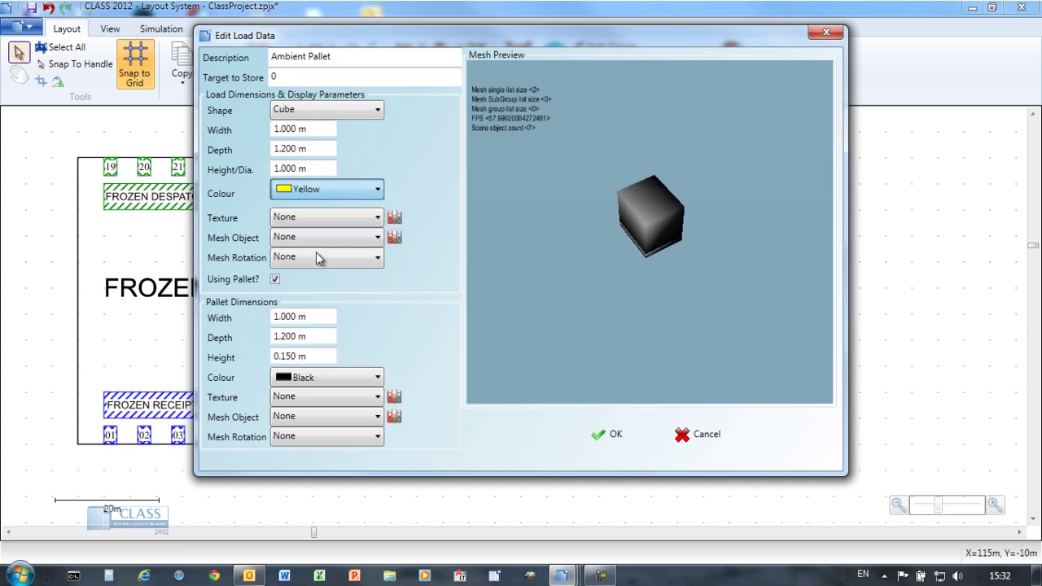
left_click(305, 217)
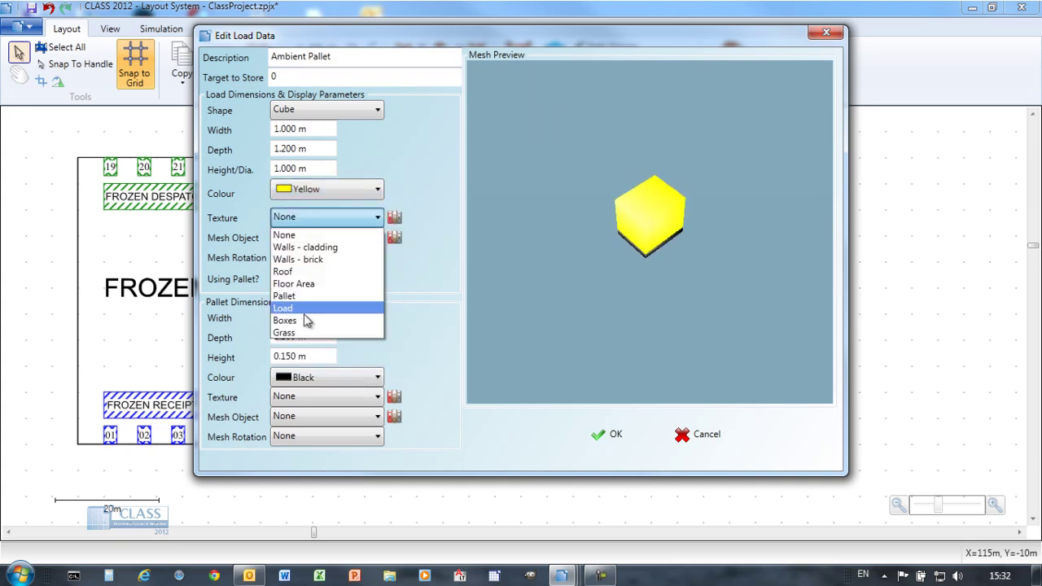
left_click(304, 317)
left_click(362, 377)
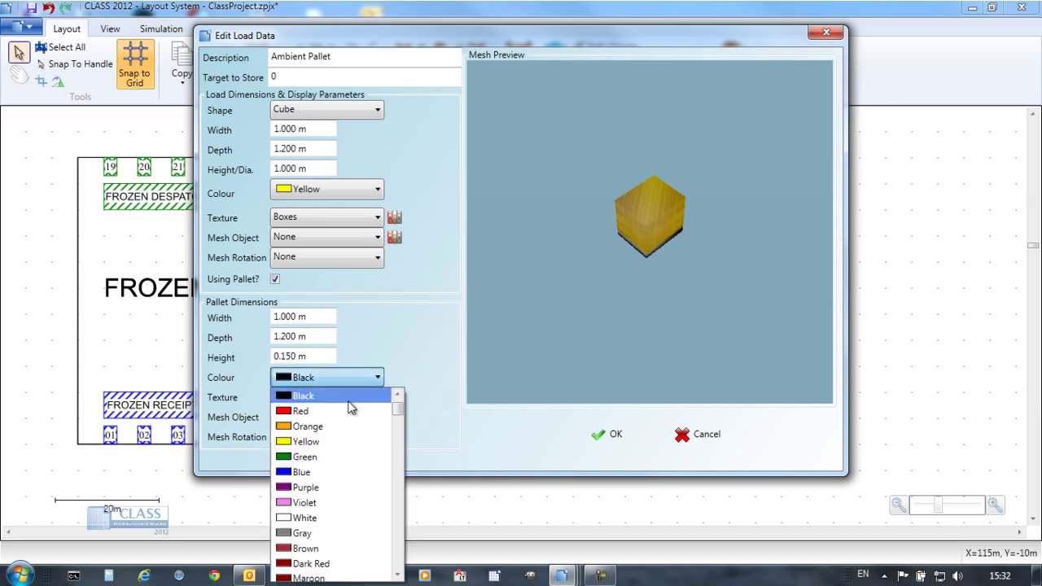
left_click(314, 469)
left_click(350, 397)
left_click(313, 474)
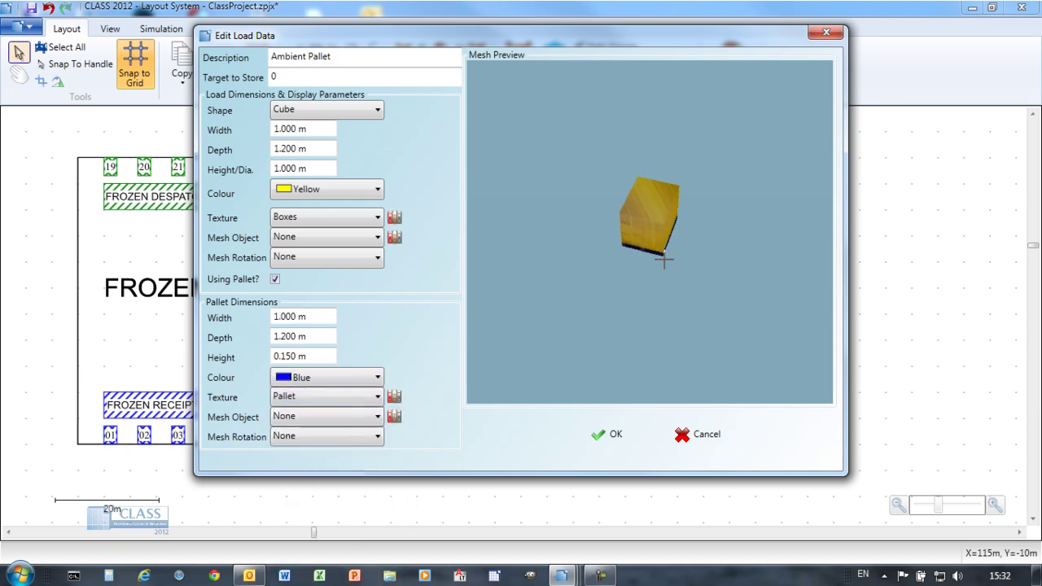
Confirm the Ambient Pallet load, zoom to the AMBIENT zone and draw a static rack over it
left_click(606, 434)
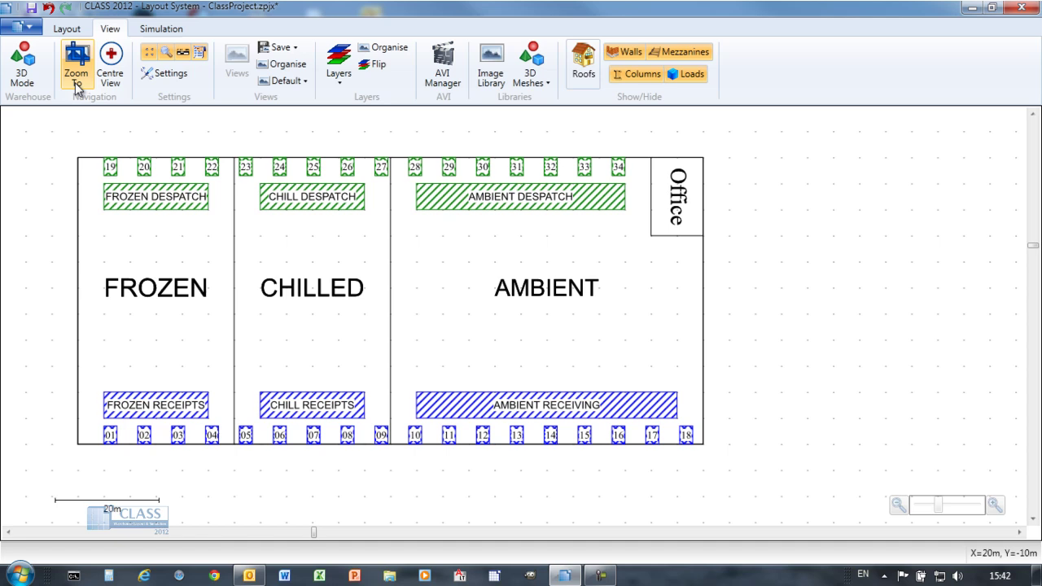
left_click(77, 71)
left_click_drag(384, 141, 731, 470)
left_click(67, 29)
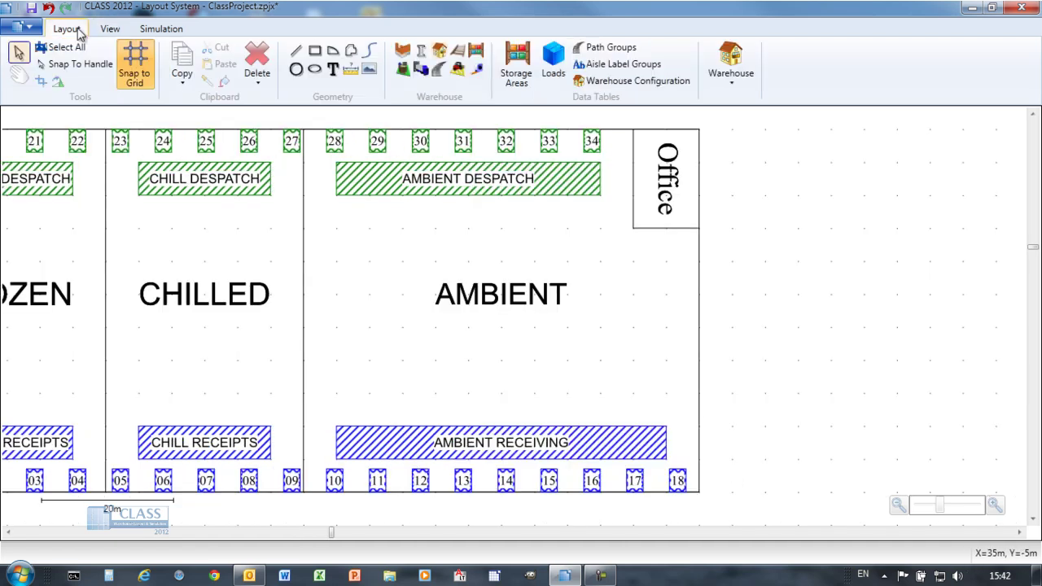
left_click(476, 52)
left_click_drag(464, 322, 690, 425)
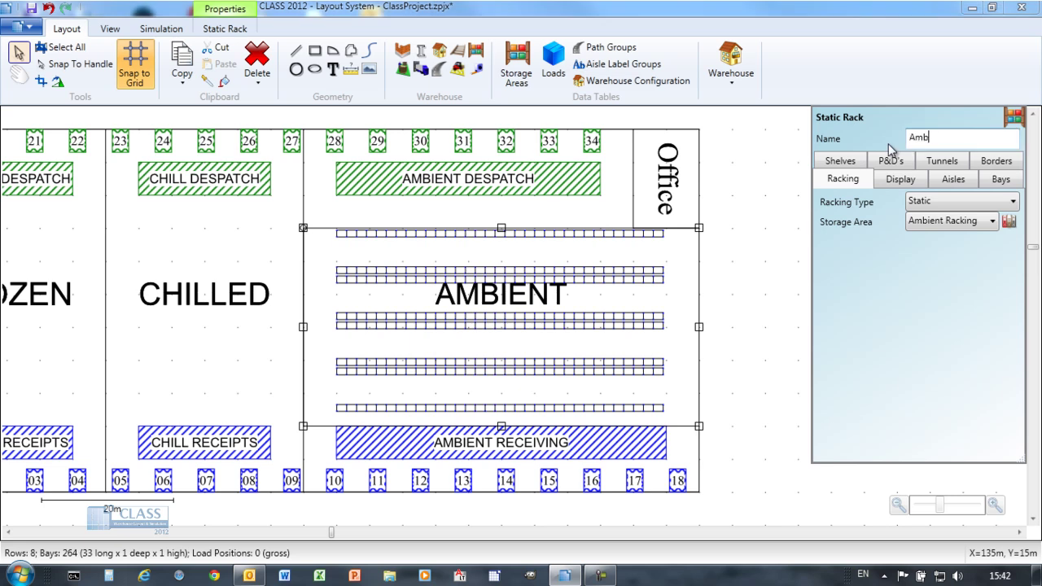
Choose a line colour for the new rack's display
left_click(902, 181)
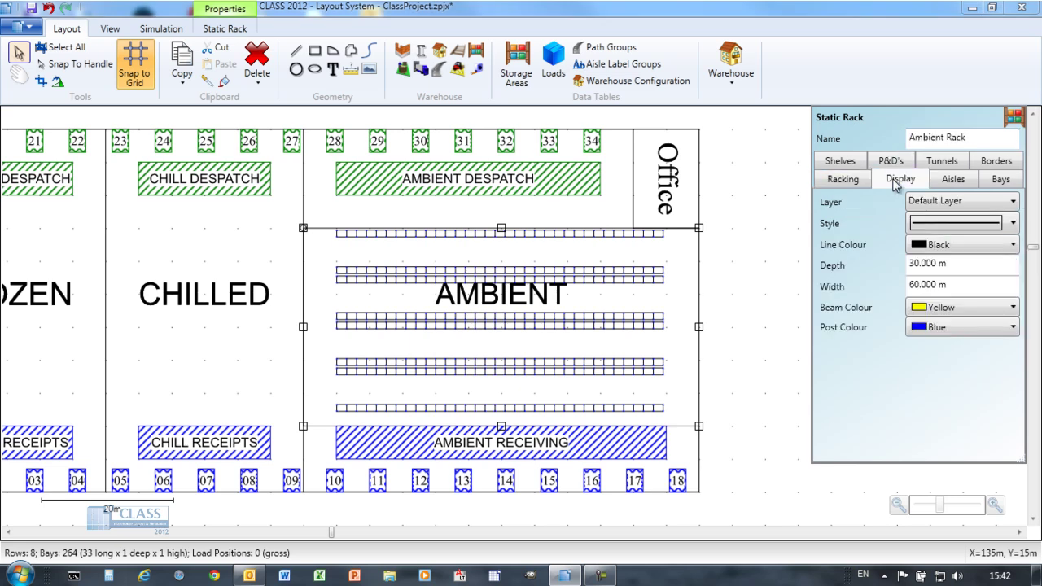
left_click(948, 243)
left_click(949, 344)
Turn the rack rows vertical with 3 m beginning, end and face-to-face aisles
left_click(967, 181)
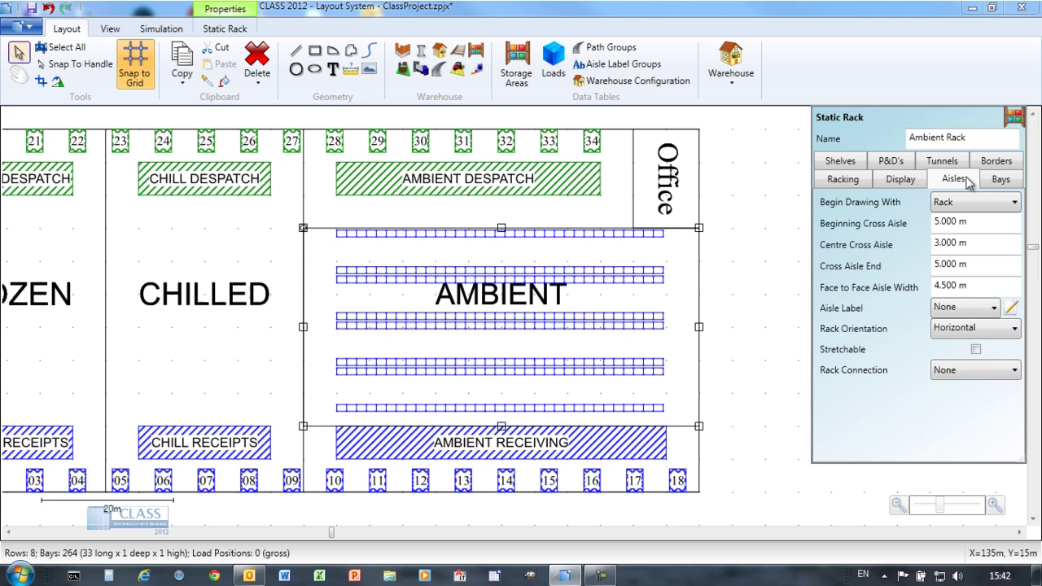
left_click(970, 328)
left_click(970, 362)
left_click(964, 228)
type("3")
left_click(959, 265)
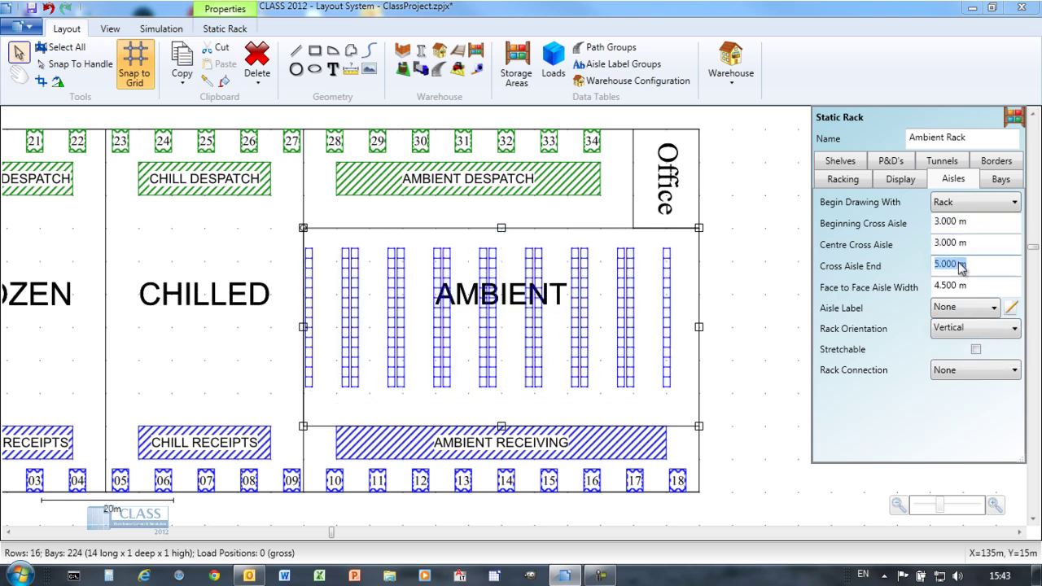
type("3")
left_click(960, 284)
type("3")
left_click(969, 265)
Set bays to 0.3 m back-to-back, 0.9 m depth and 2.7 m width, and make racks stretchable
left_click(1001, 179)
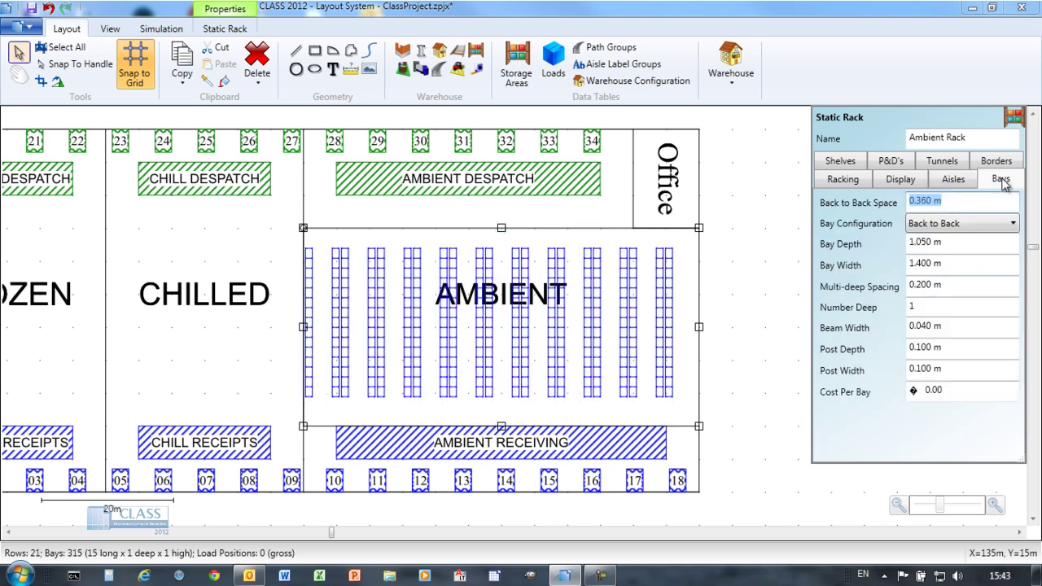
left_click(941, 203)
type("0.3")
left_click(947, 241)
type("0.9")
left_click(947, 265)
type("2.7")
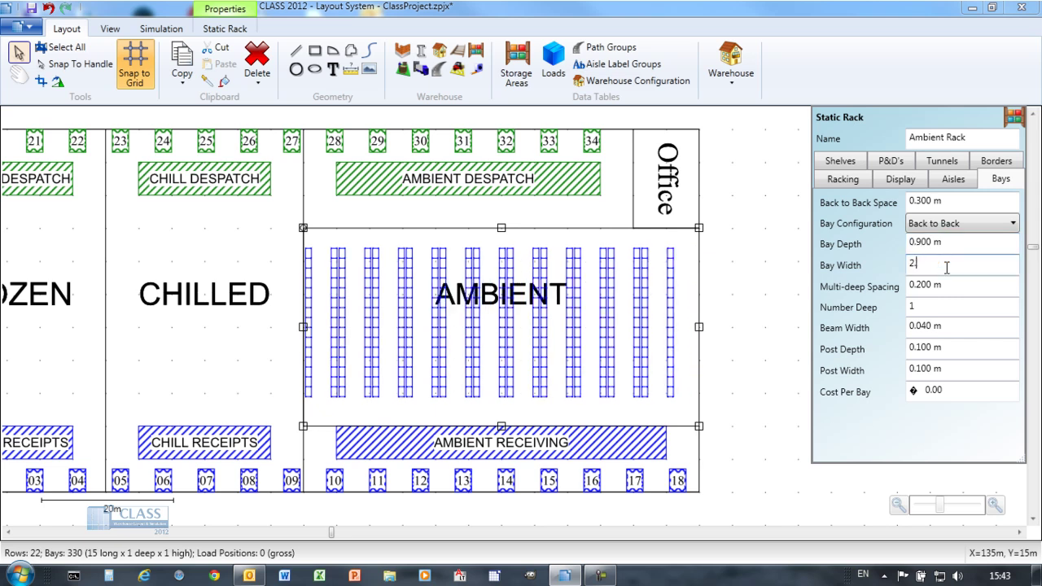
left_click(947, 286)
left_click(951, 181)
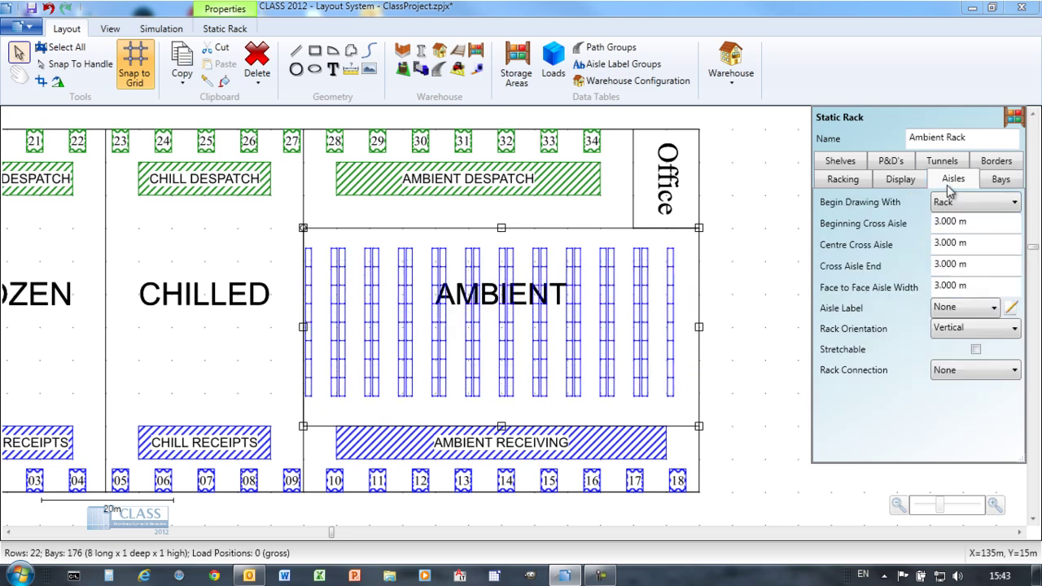
left_click(976, 350)
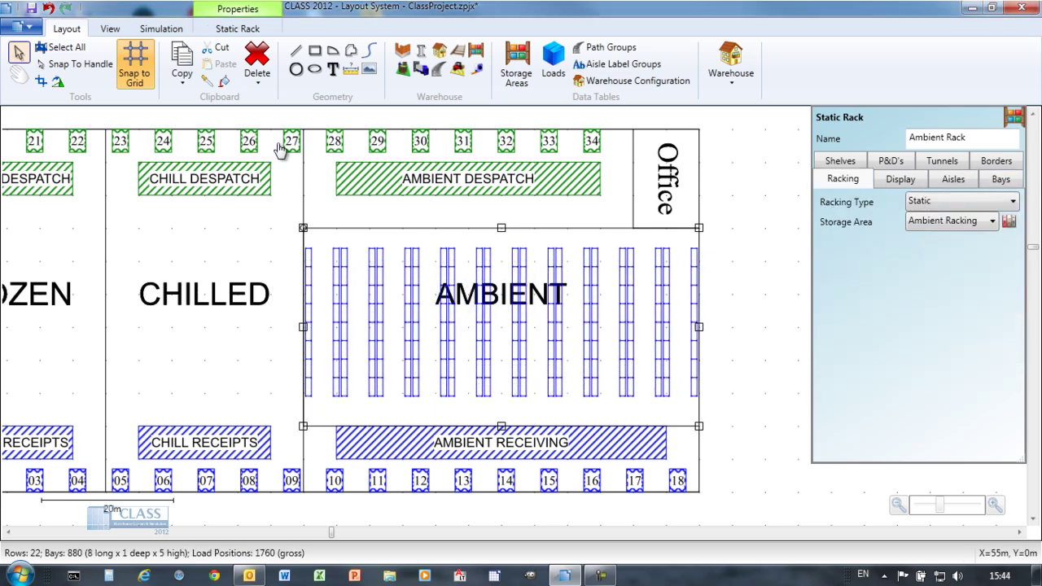
View the Ambient Rack elevation from the left with aisle dimensions, shelf heights and clearance markers
left_click(110, 28)
left_click(65, 57)
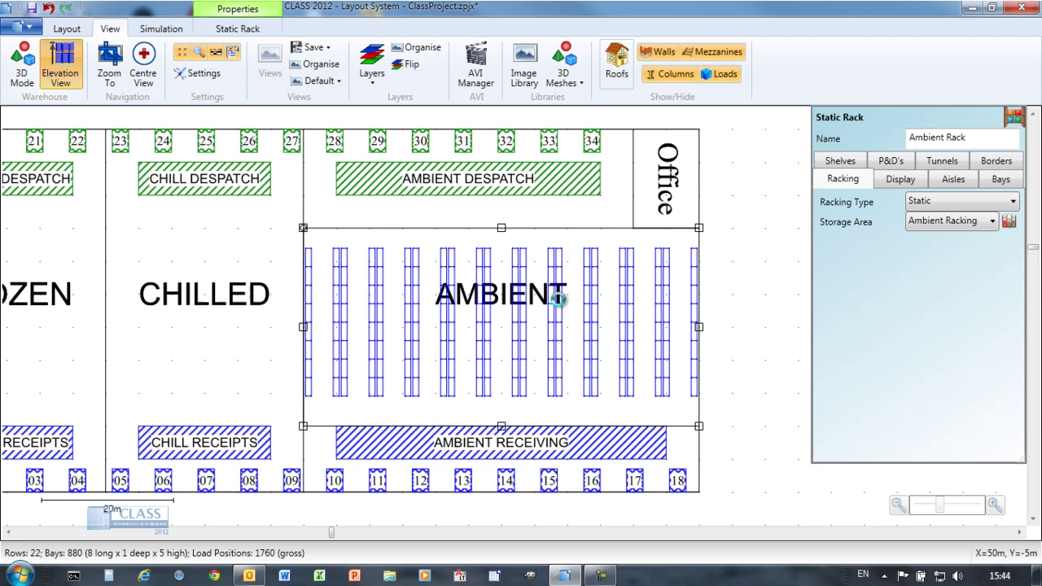
left_click(558, 296)
left_click(977, 231)
left_click(977, 210)
scroll(379, 426, "up", 5)
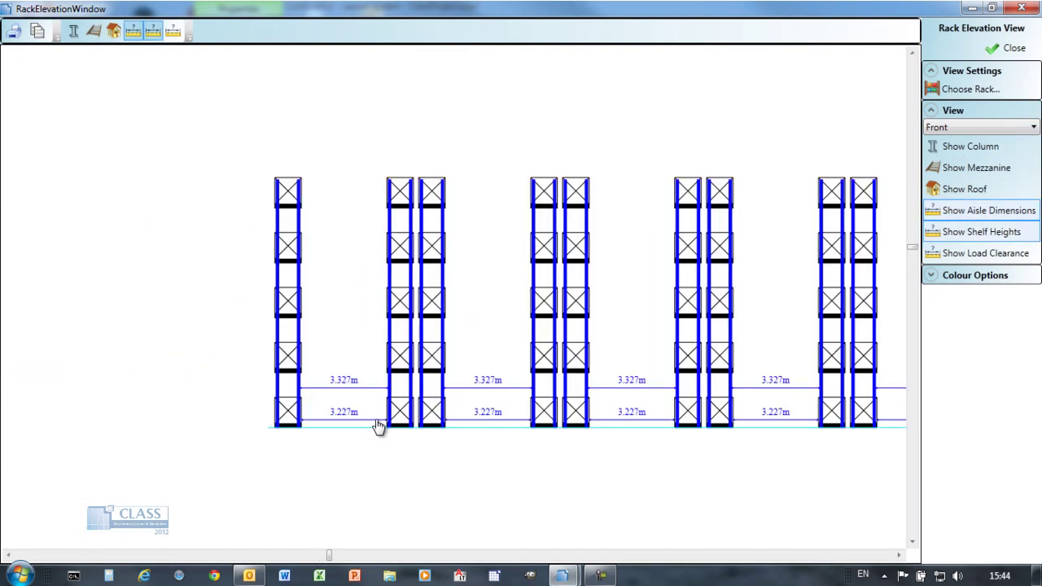
left_click(985, 127)
left_click(977, 153)
scroll(209, 361, "down", 5)
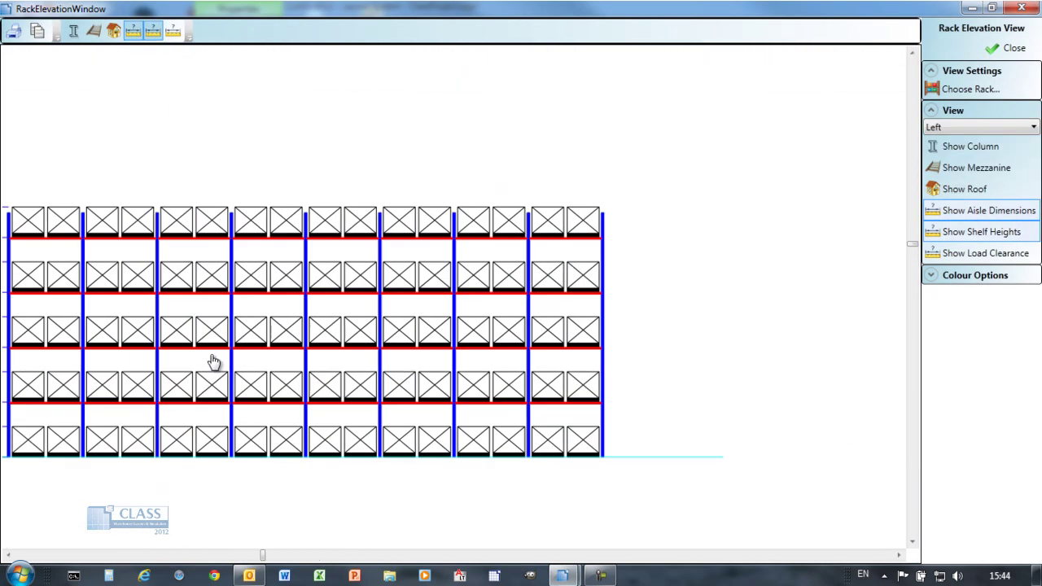
scroll(321, 448, "up", 5)
left_click(982, 253)
scroll(528, 489, "up", 4)
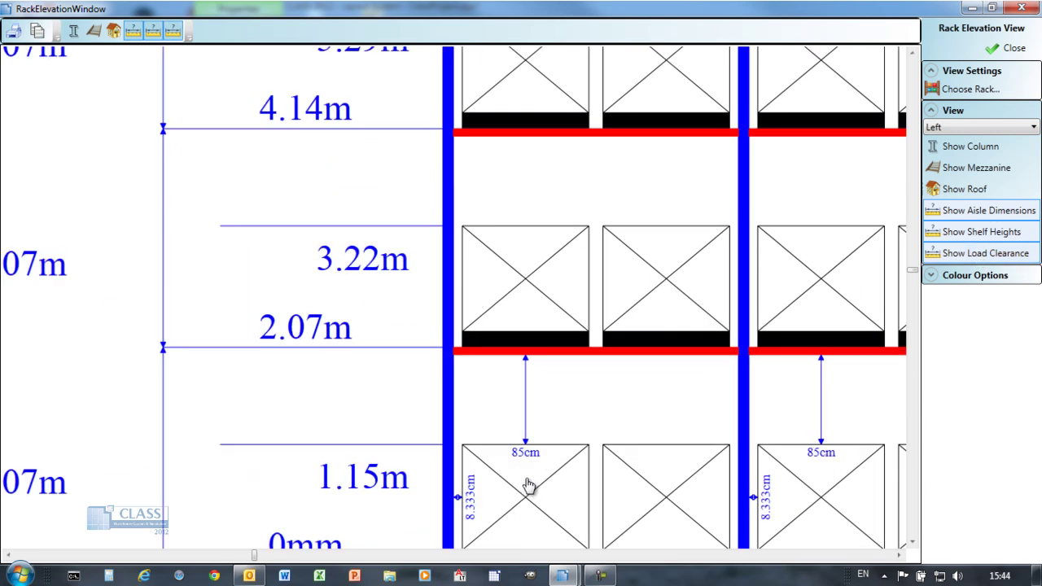
Split the Ambient Rack near its right end and stretch the left section's rows upward
left_click(1014, 48)
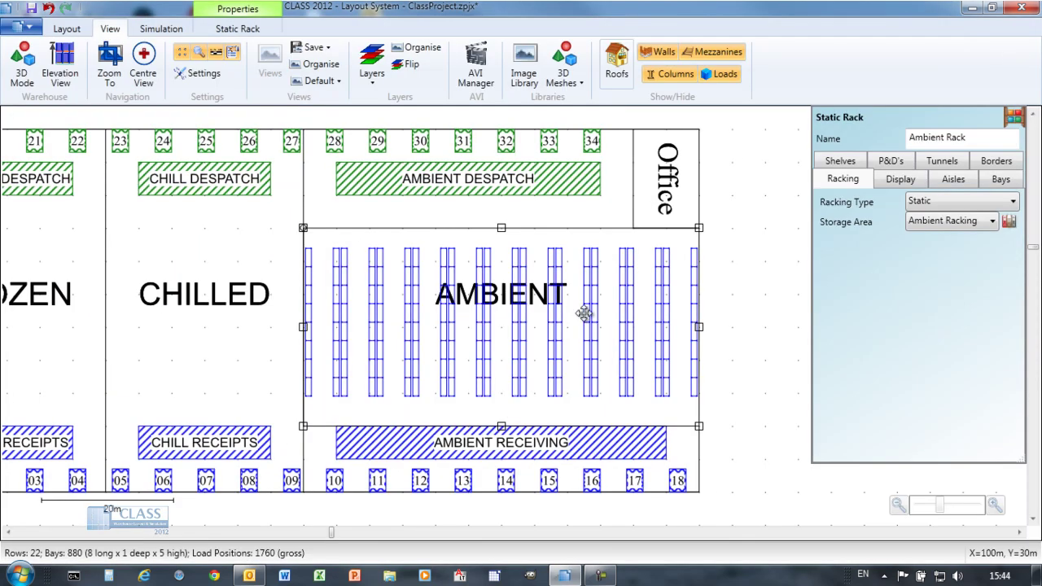
middle_click_drag(584, 309, 298, 323)
left_click(22, 65)
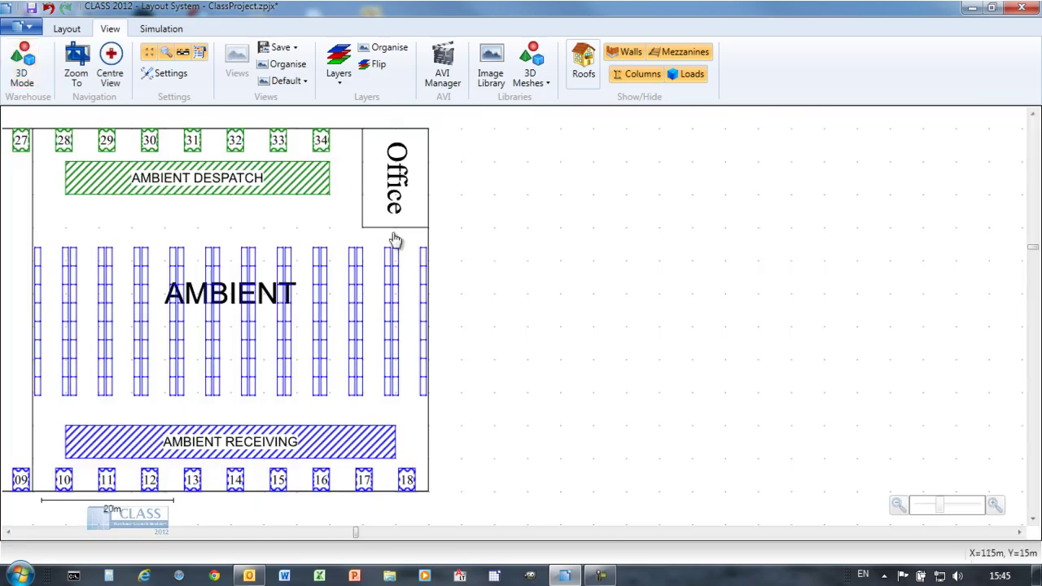
left_click(399, 351)
scroll(519, 331, "left", 2)
left_click_drag(519, 330, 415, 325)
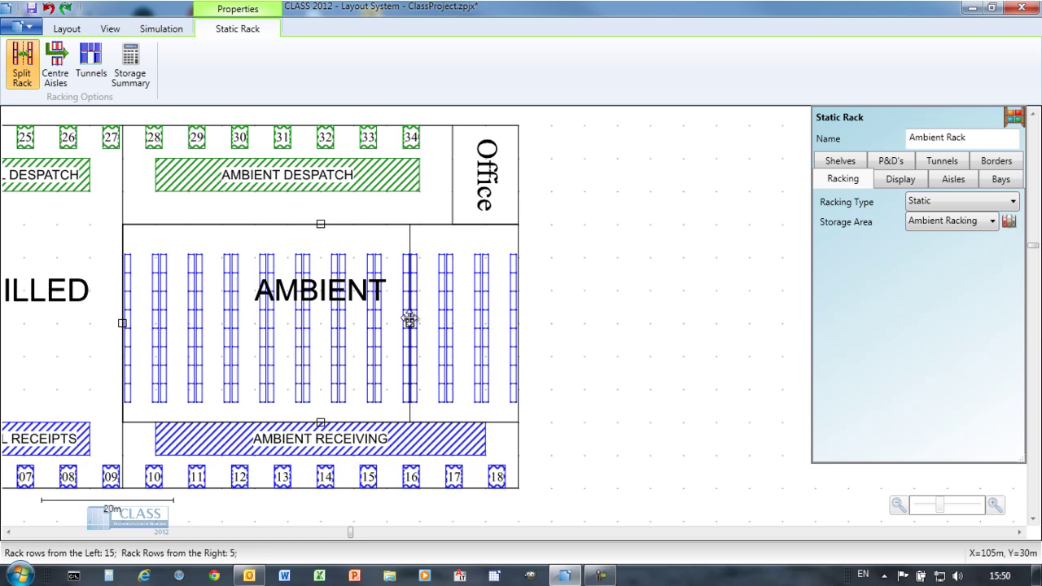
left_click(409, 320)
mouse_move(266, 224)
left_mouse_down()
mouse_move(267, 200)
mouse_move(269, 209)
left_mouse_up()
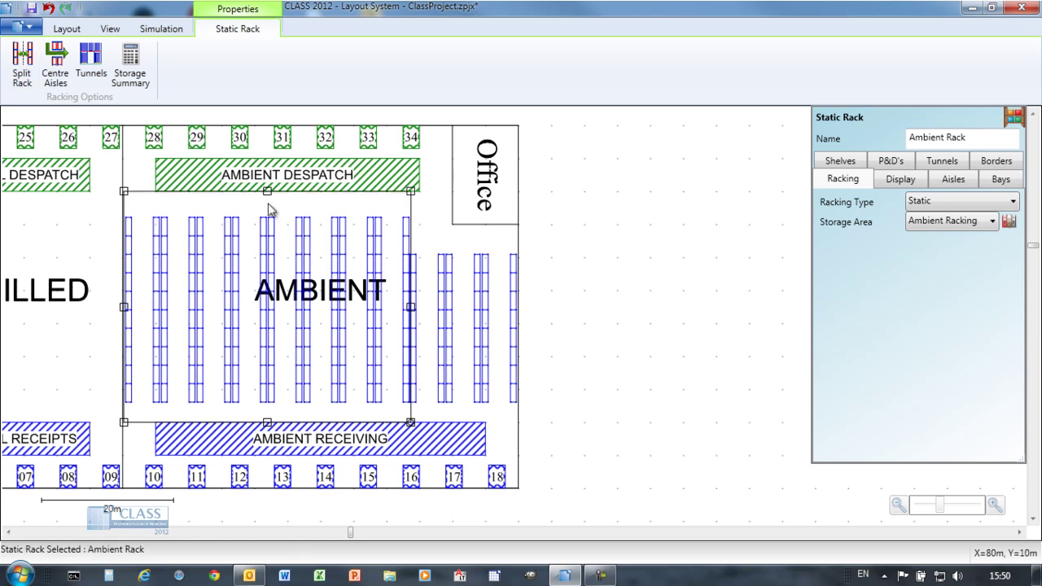
left_click(565, 342)
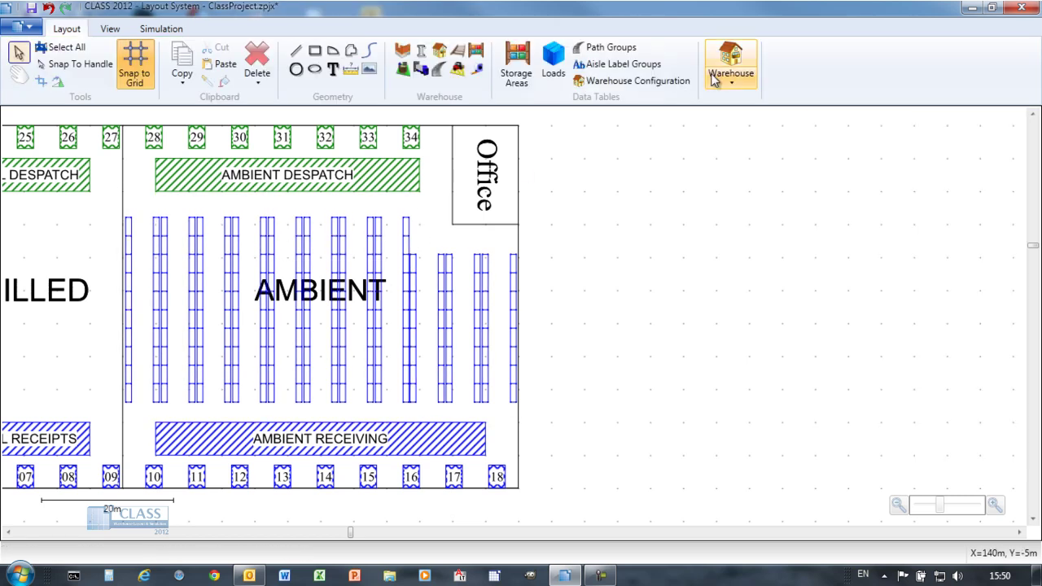
Show the Storage Summary for the Ambient Racking area
left_click(730, 65)
left_click(751, 119)
left_click(422, 120)
left_click(496, 416)
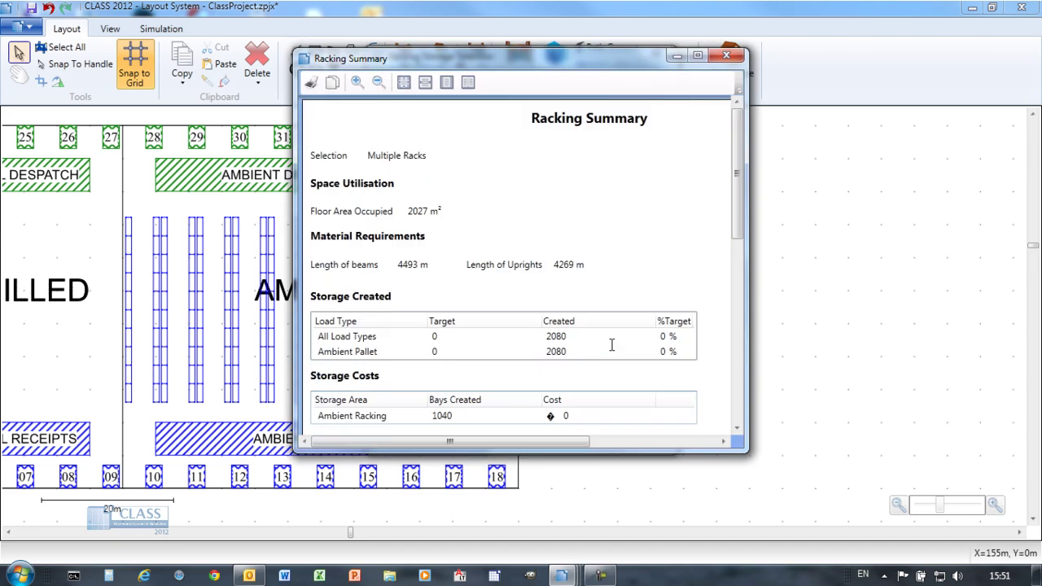
mouse_move(737, 225)
left_mouse_down()
mouse_move(735, 252)
mouse_move(738, 220)
left_mouse_up()
Move and resize a rack block to fill the FROZEN area and assign it to Frozen Racking
left_click(735, 59)
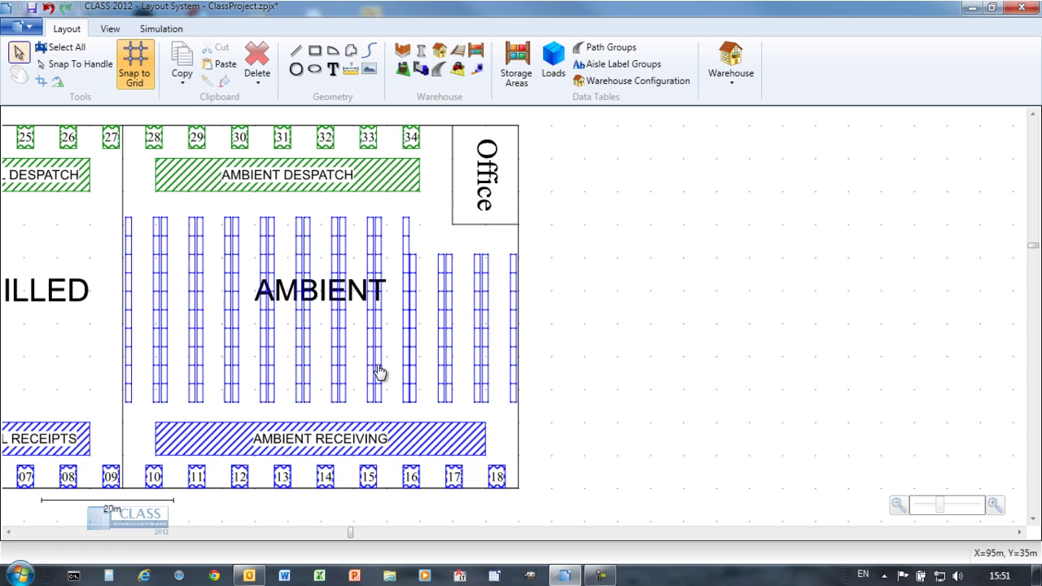
middle_click_drag(379, 372, 679, 372)
left_click(722, 349)
left_click_drag(657, 345, 30, 274)
left_click_drag(96, 383, 9, 422)
left_click(992, 221)
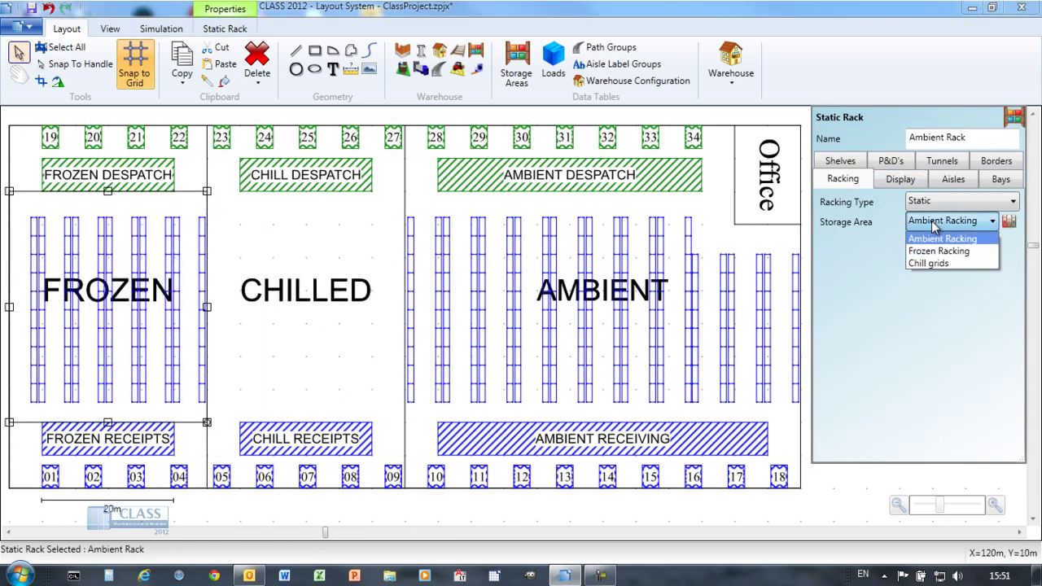
left_click(944, 246)
Colour the frozen rack lines Medium Aquamarine and its beams Gray
left_click(900, 179)
left_click(1014, 244)
scroll(939, 359, "down", 4)
left_click(949, 386)
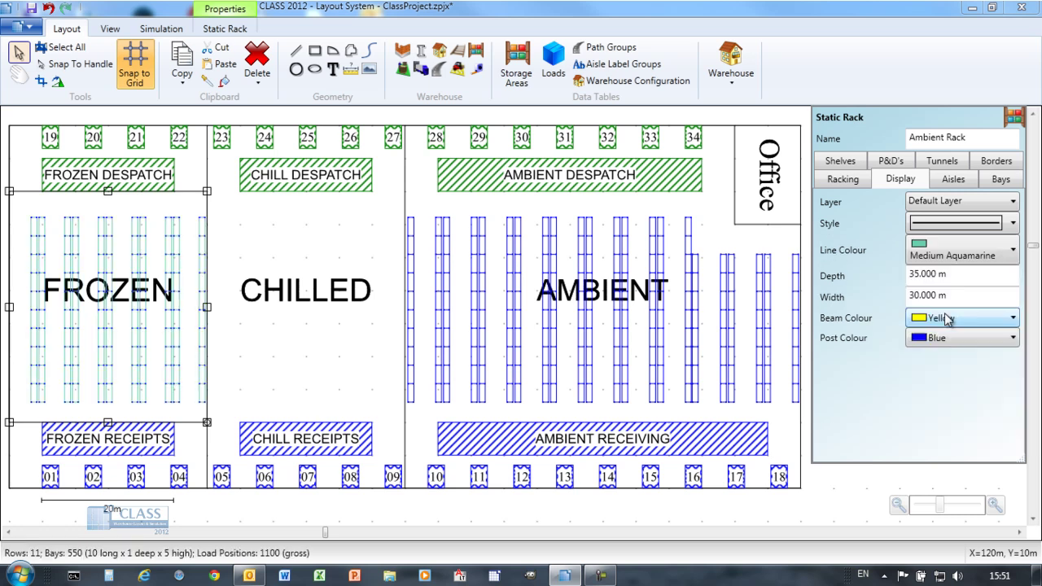
left_click(963, 340)
scroll(965, 424, "down", 5)
left_click(965, 432)
left_click(961, 318)
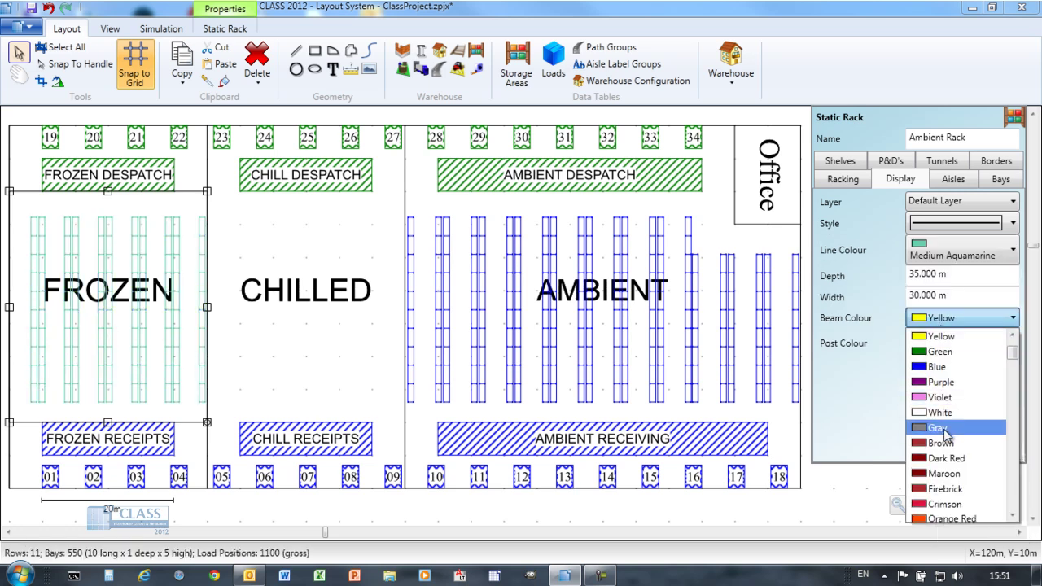
left_click(944, 427)
Set 4.5 m face-to-face aisles, add a centre cross aisle, and store Frozen Pallet loads
left_click(953, 181)
type("4")
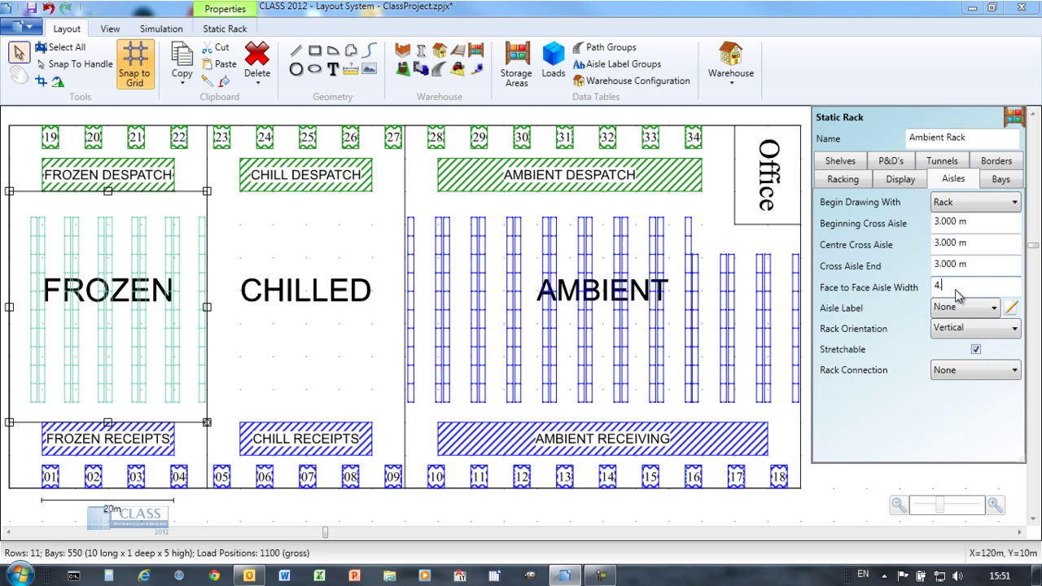
type(".5")
key("Return")
left_click_drag(108, 426, 113, 324)
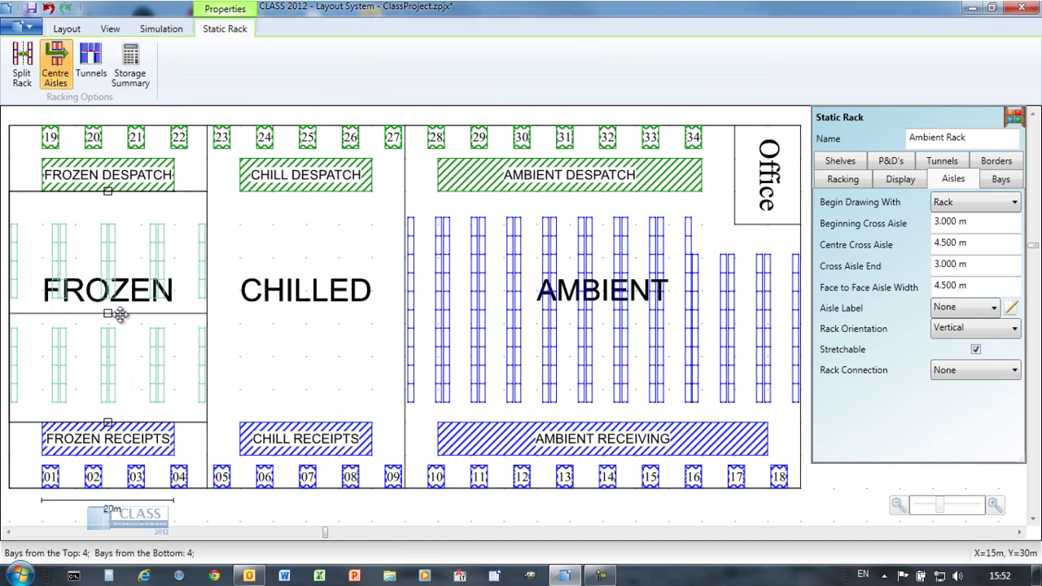
left_click(840, 160)
left_click(904, 329)
left_click(914, 372)
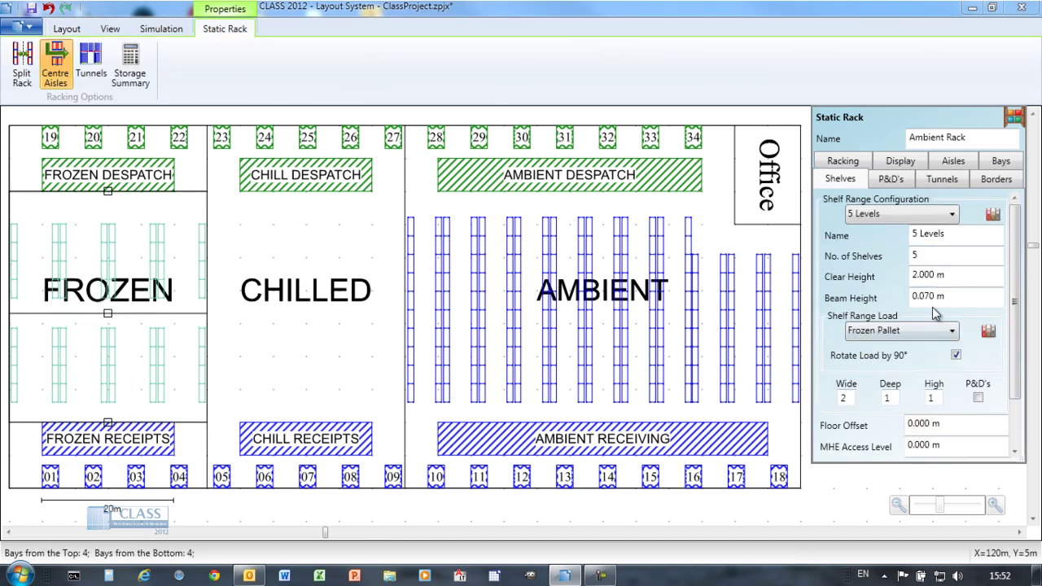
Show the racks' front elevation with aisle dimensions and list other elevation sides
left_click(110, 28)
left_click(116, 77)
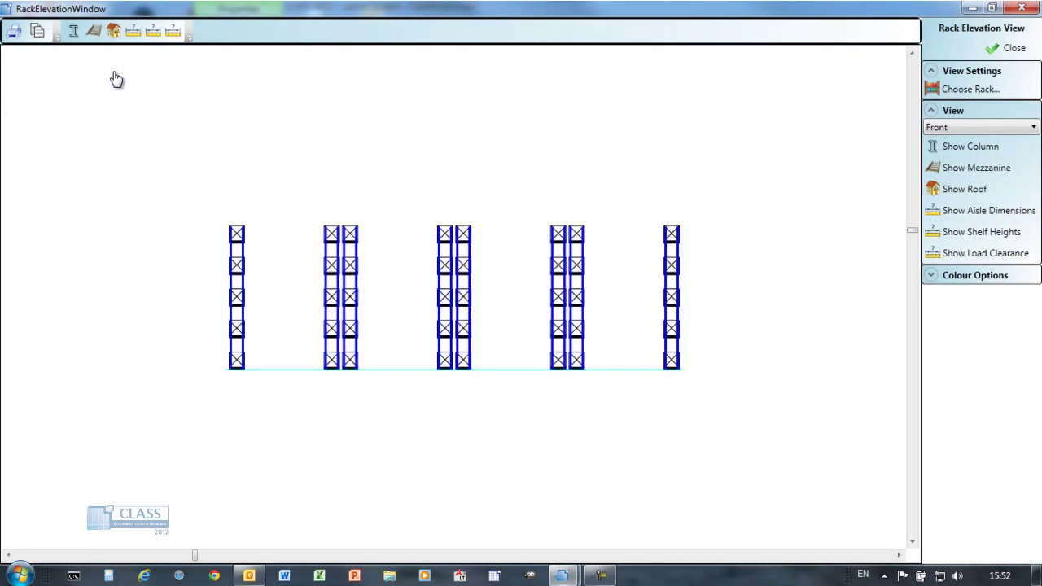
left_click(954, 209)
scroll(513, 359, "up", 4)
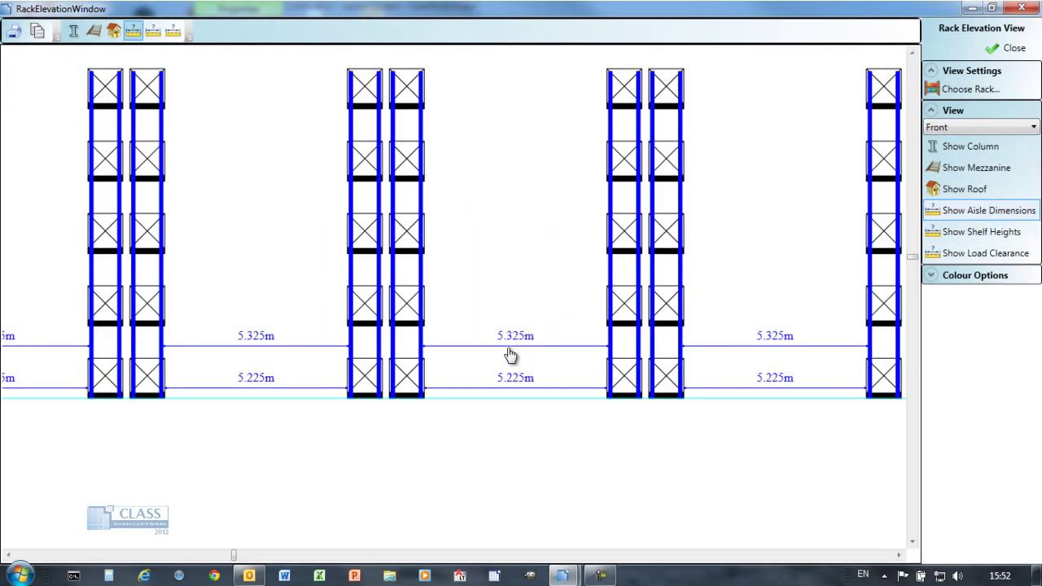
left_click(962, 128)
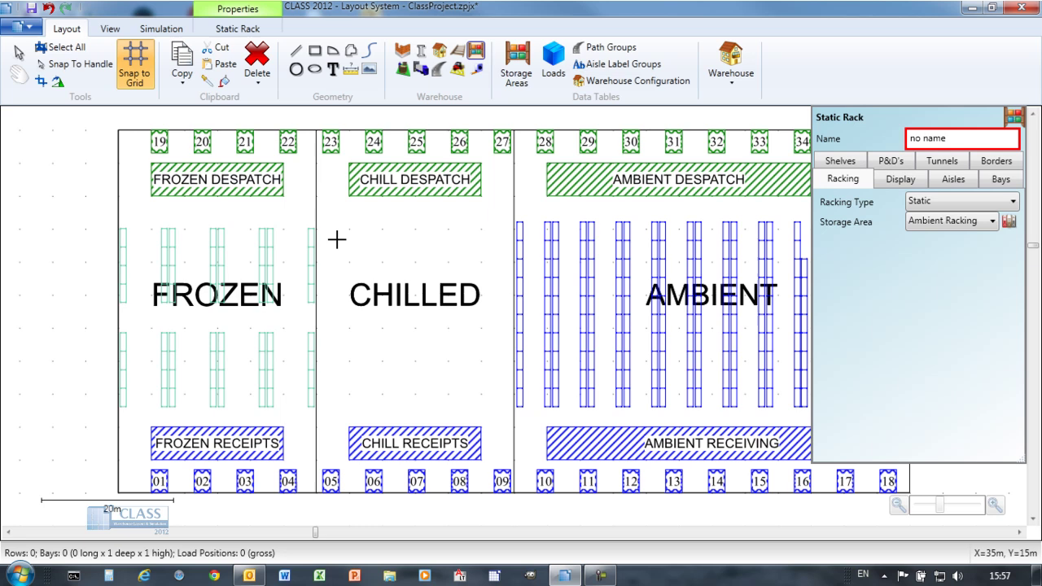
Draw a Block Stack rack named Chill Cages across CHILLED, in the Chill Cages storage area
left_click_drag(386, 260, 502, 412)
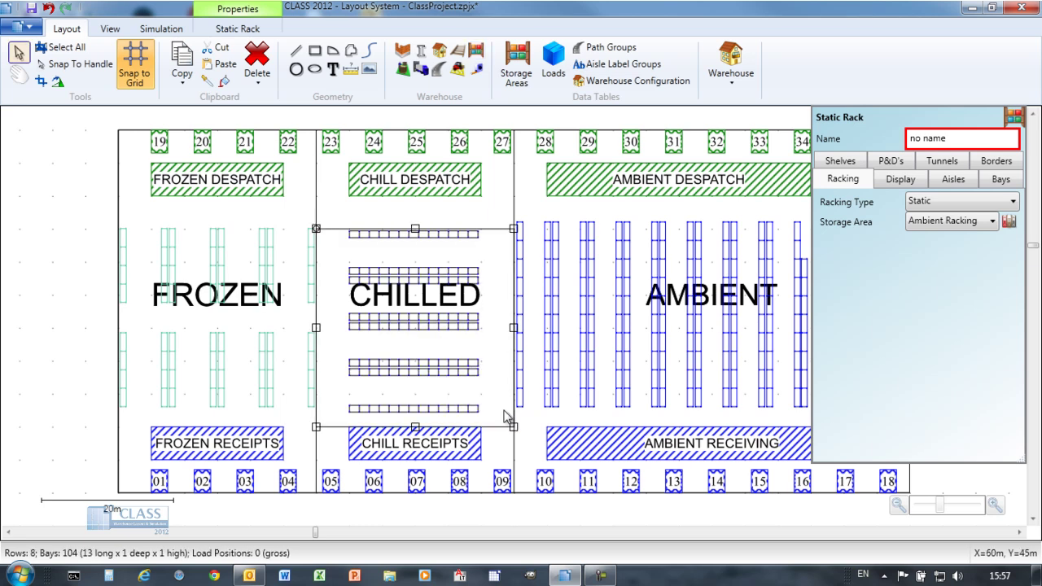
left_click(962, 137)
type("Chill Cages")
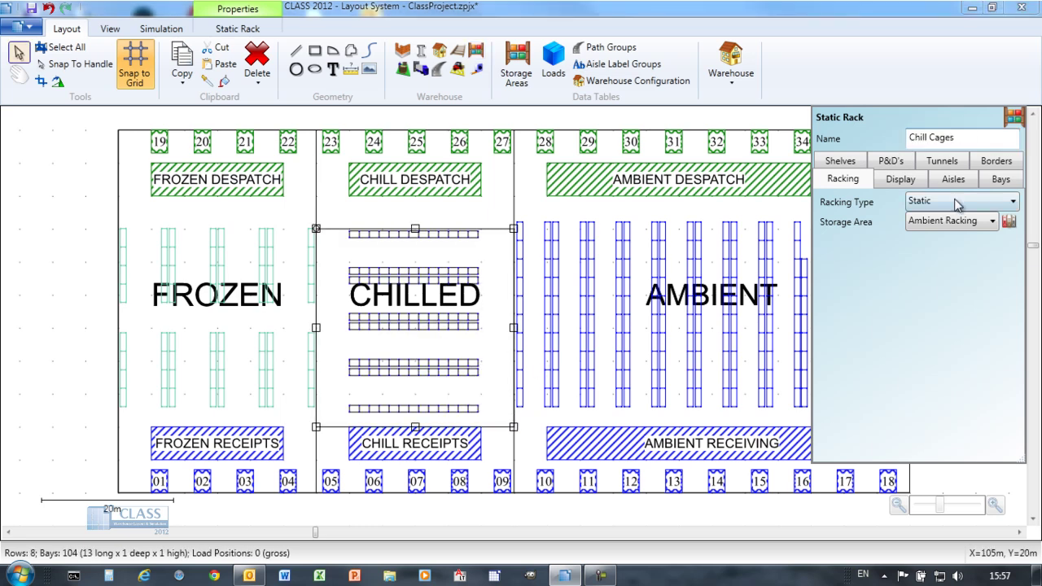
left_click(958, 204)
left_click(945, 216)
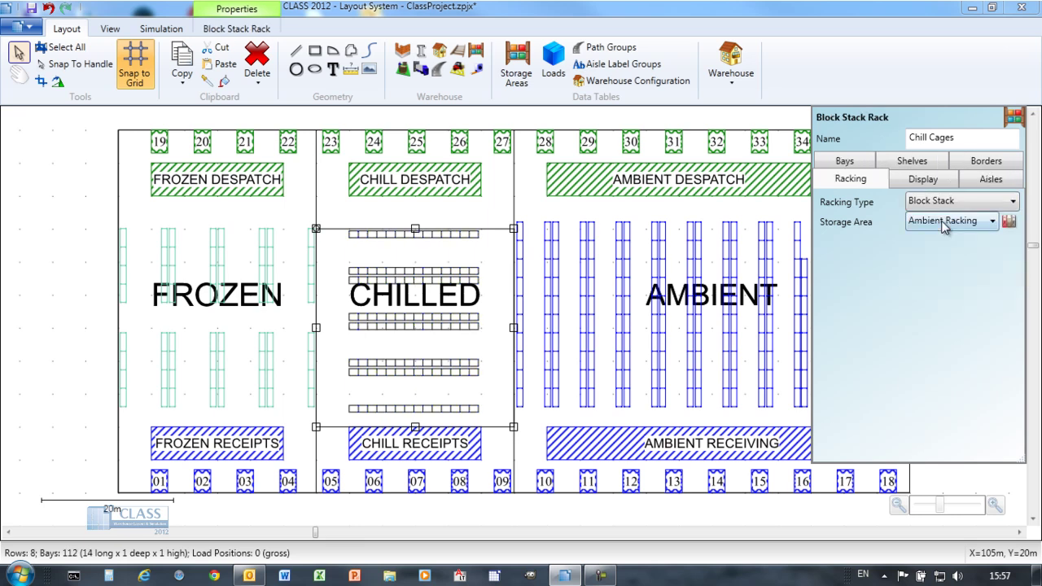
left_click(944, 222)
left_click(933, 259)
Colour the chilled rack lines Green
left_click(923, 178)
left_click(960, 244)
left_click(949, 328)
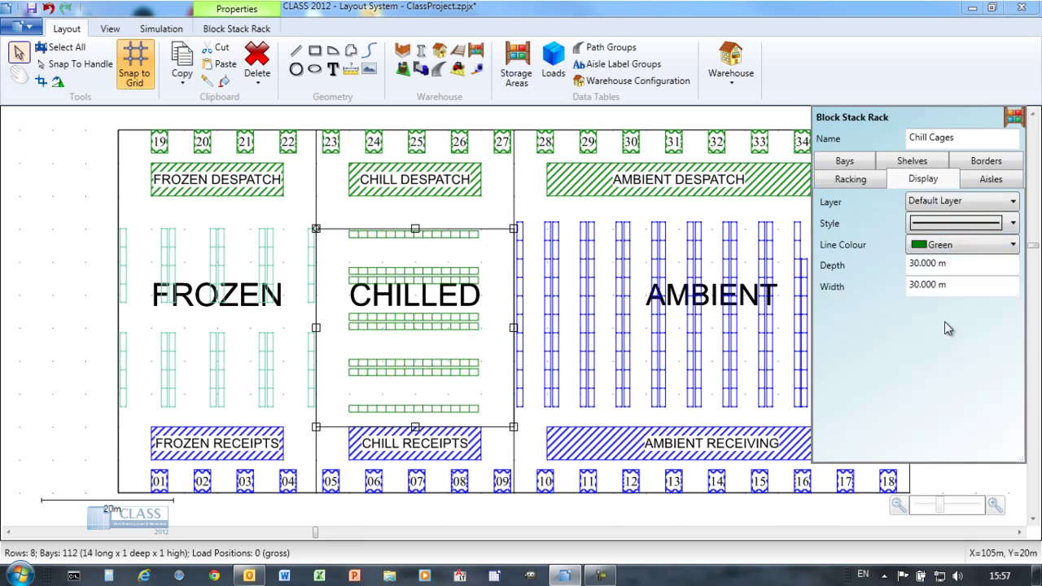
left_click(982, 180)
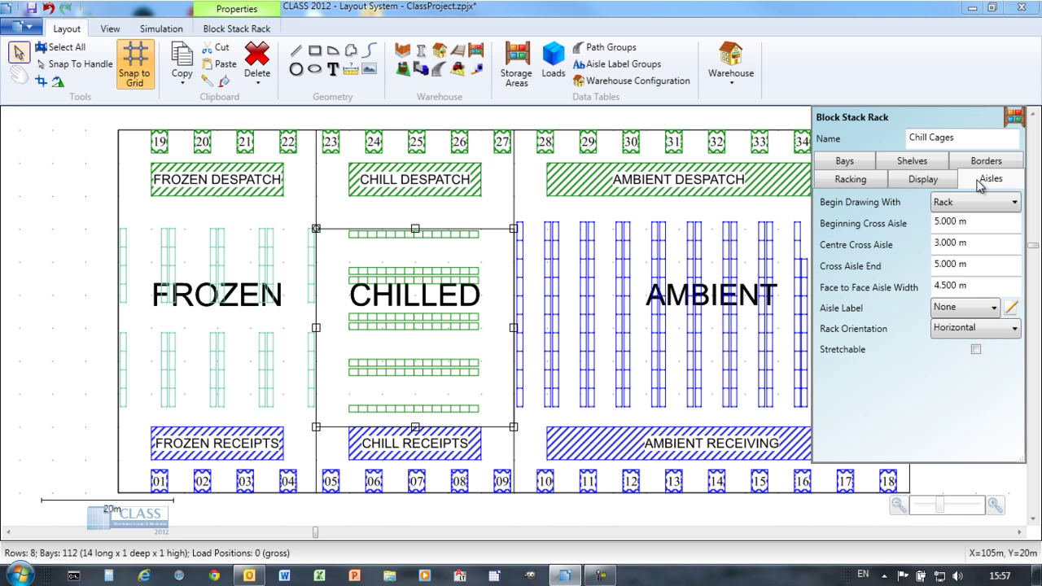
Set bays to 0.02 m back-to-back, 0.66 m depth, 0.81 m width, two deep
left_click(842, 160)
type("0.02")
left_click(956, 241)
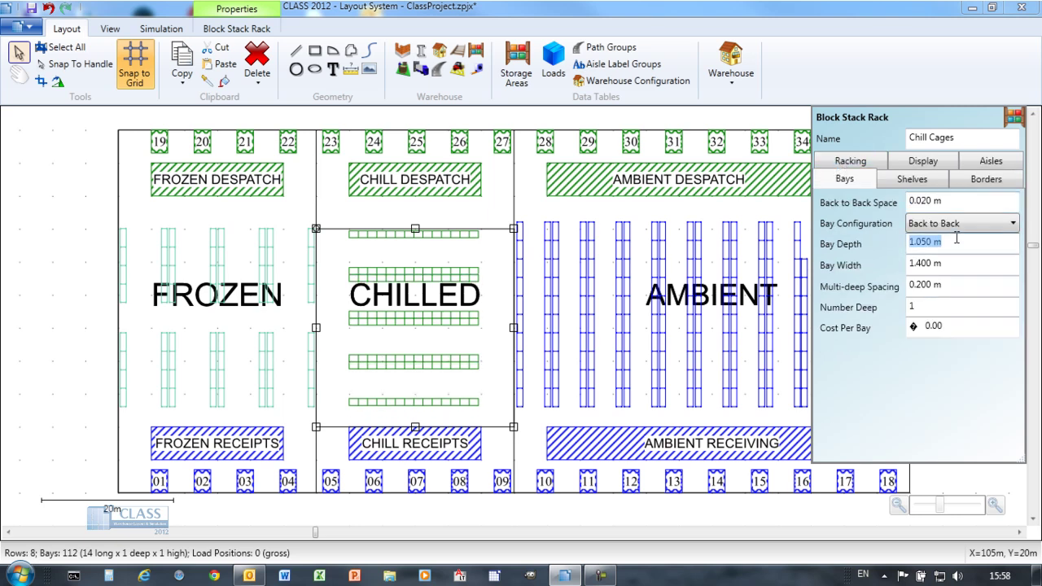
type("0.66")
left_click(956, 265)
type("0.81")
left_click(951, 286)
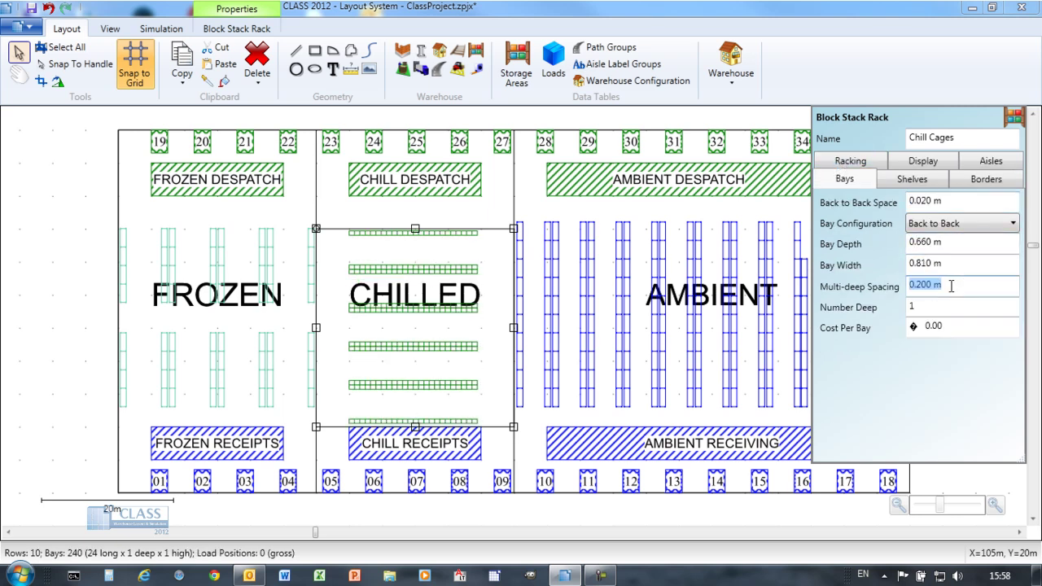
type("2")
Make the chilled racks stretchable and begin the layout with an aisle
left_click(978, 169)
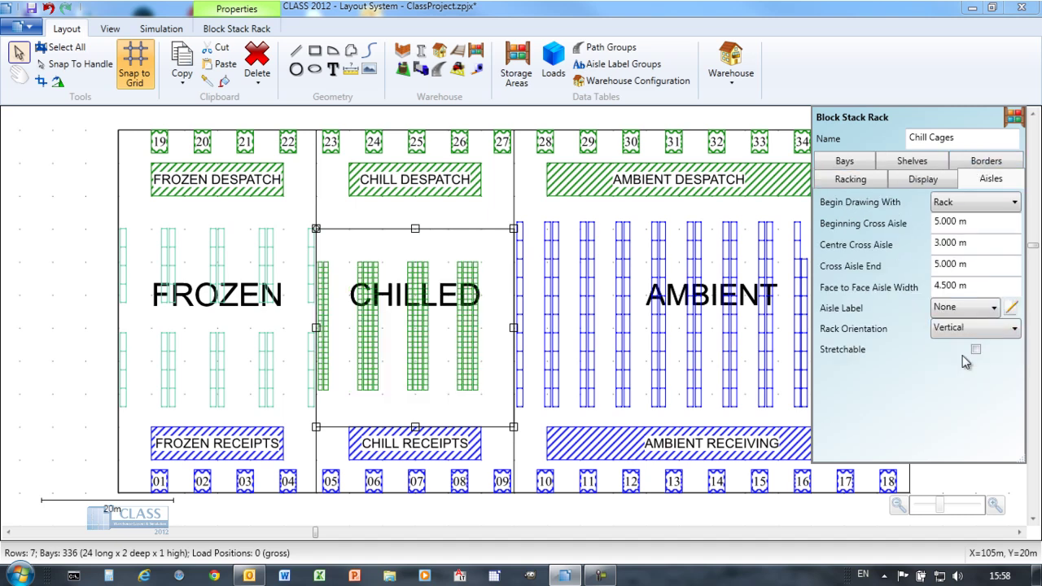
left_click(973, 202)
left_click(968, 221)
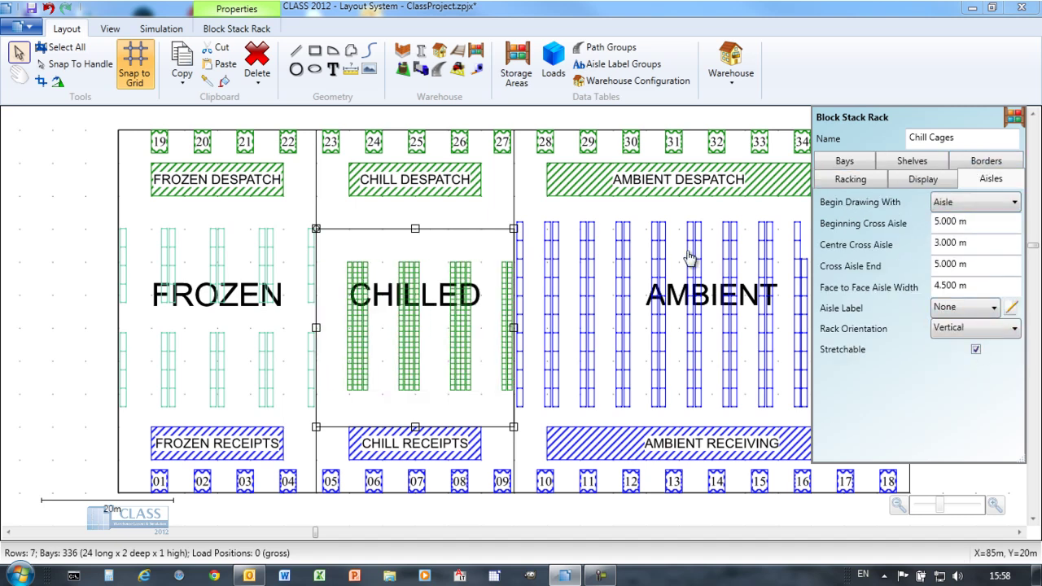
left_click(403, 223)
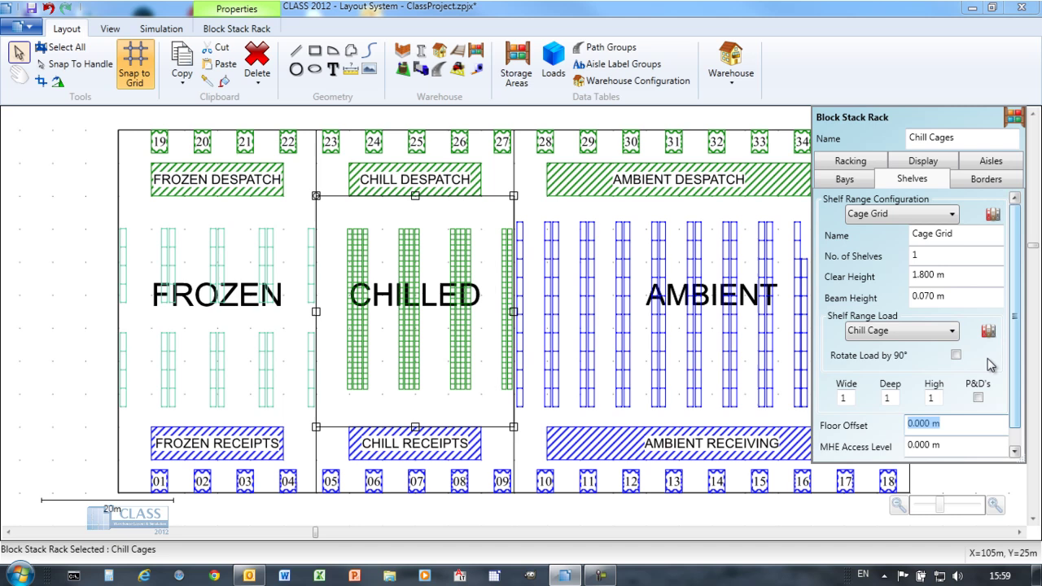
left_click(551, 220)
Review the Warehouse Summary report of storage created
scroll(561, 232, "down", 2)
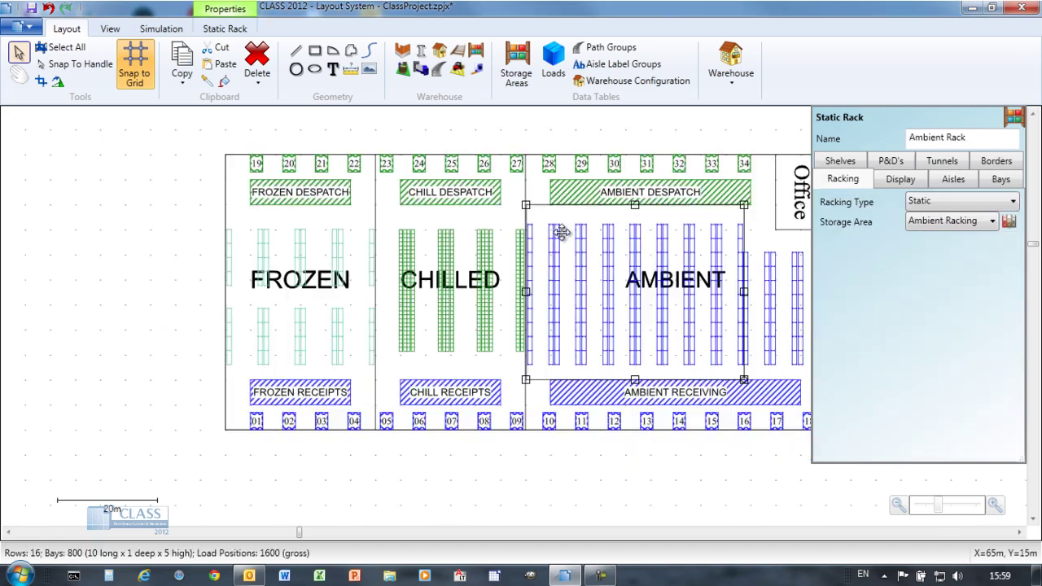
left_click(731, 75)
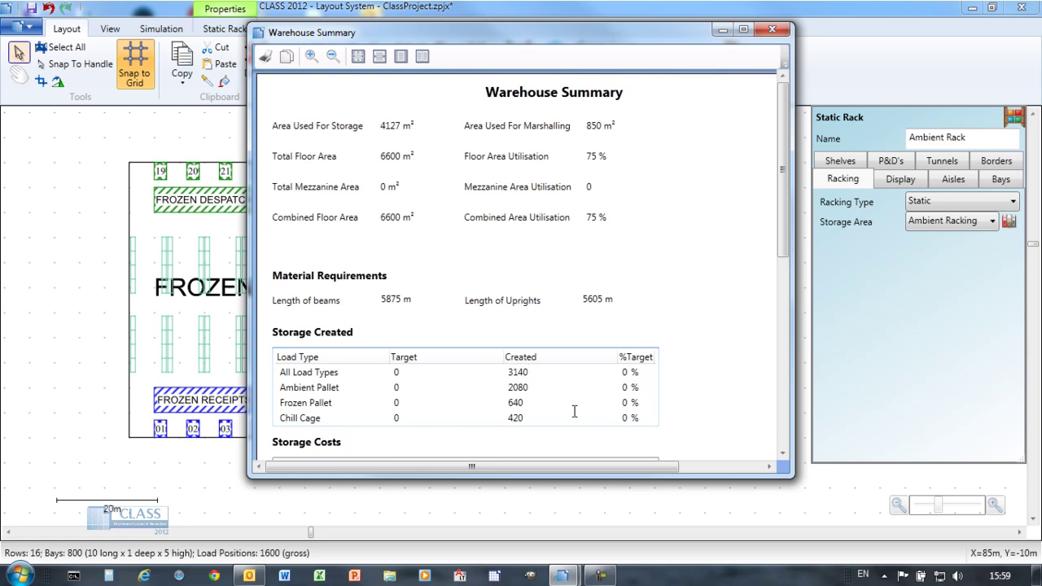
left_click(772, 29)
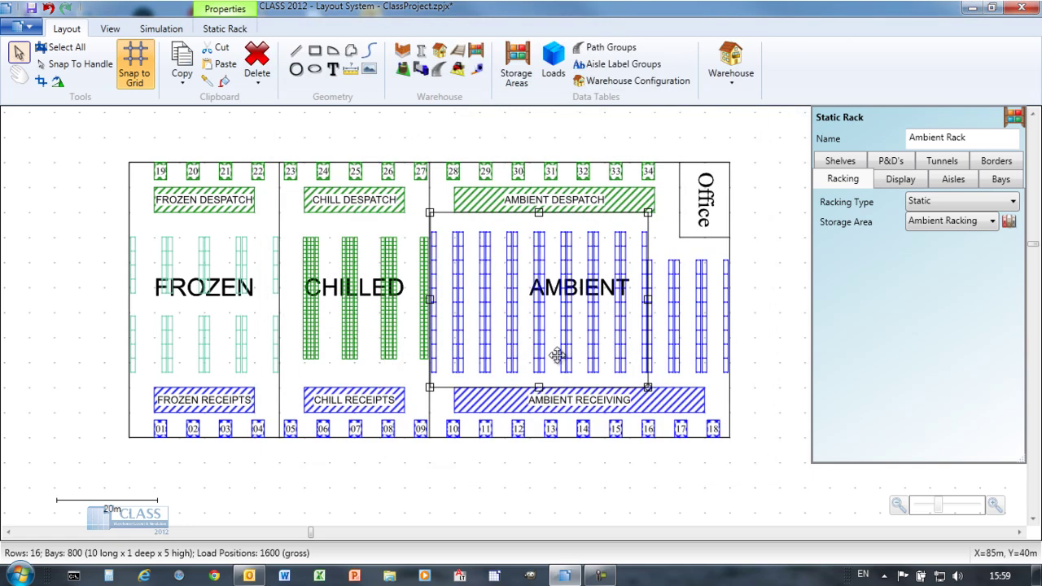
Switch the whole warehouse display to 3D Mode
scroll(465, 271, "right", 2)
left_click(110, 28)
left_click(22, 65)
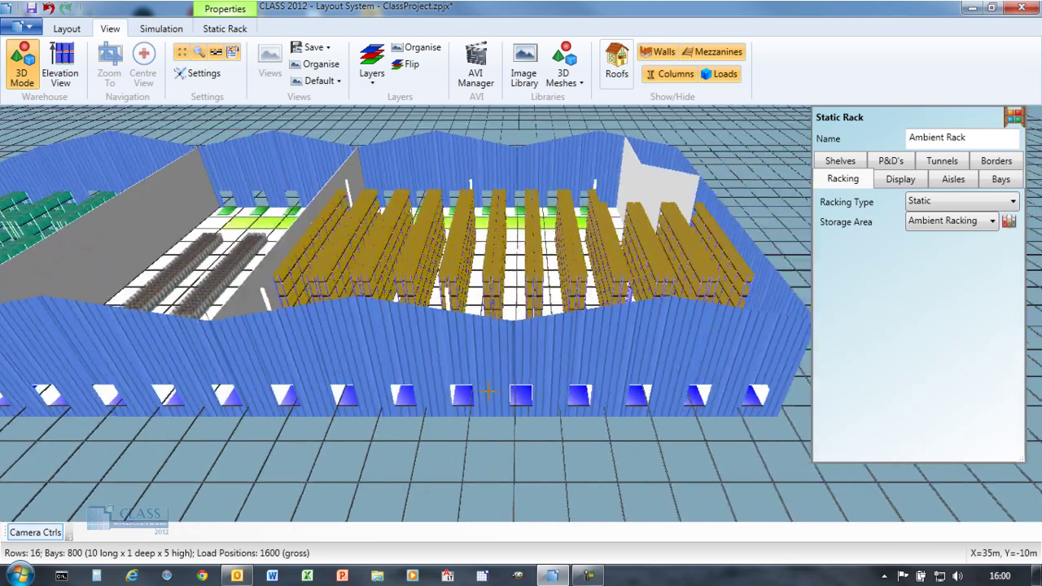
Bring up the camera controls and rotate the forklift model 60° around Y
left_click(44, 541)
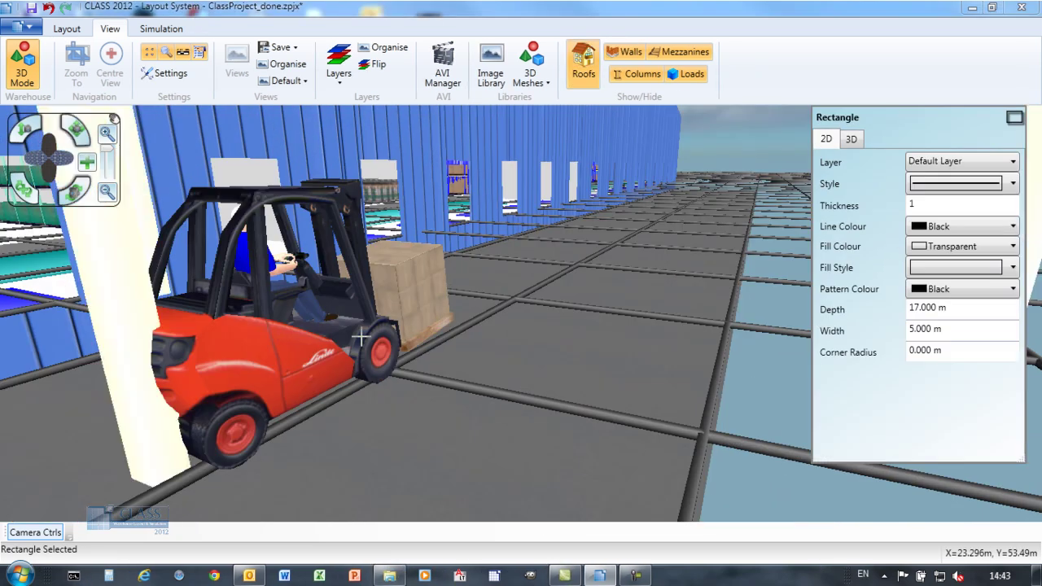
left_click(854, 140)
left_click(965, 280)
left_click(943, 310)
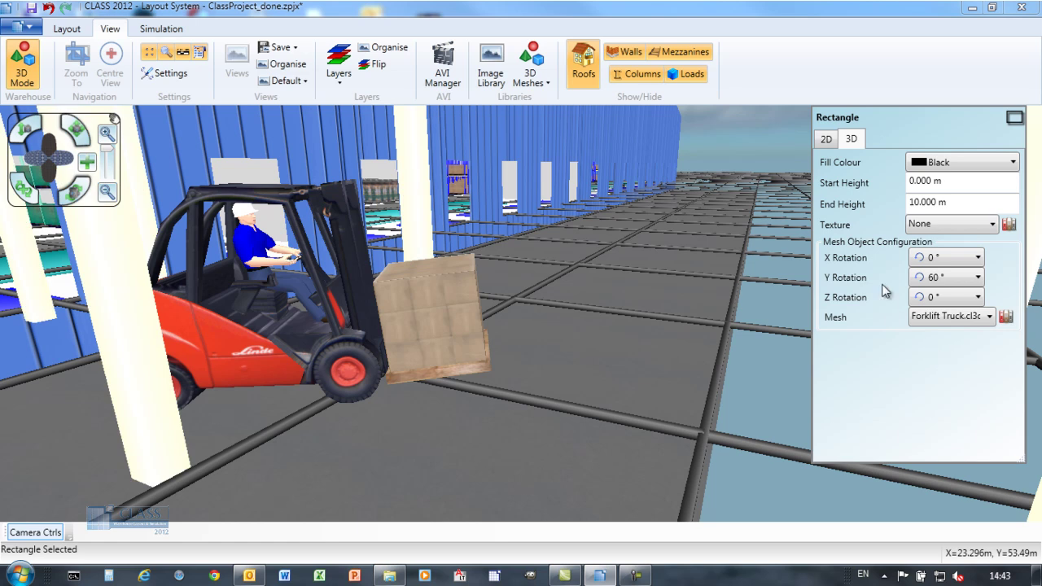
Try the man-and-pallet and Hand Pallet Truck models, then settle on Boxvan at 0° Y rotation
left_click(949, 315)
left_click(928, 361)
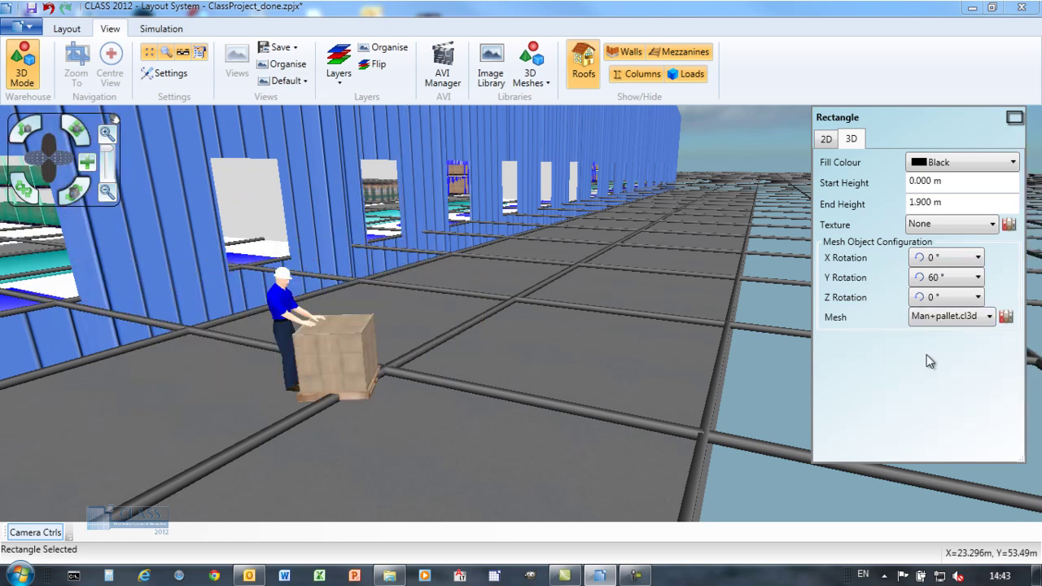
left_click(957, 317)
left_click(955, 398)
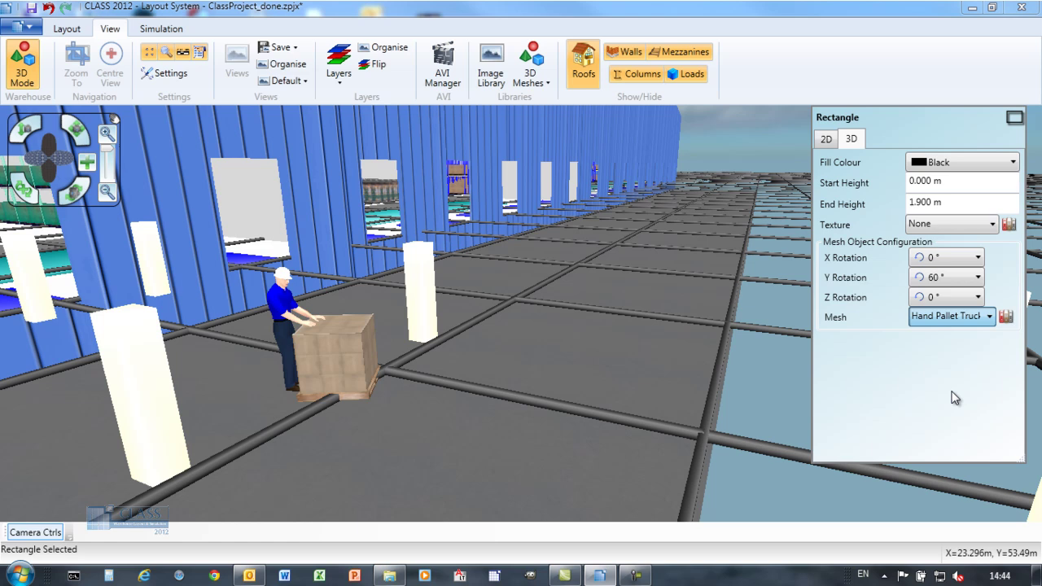
left_click(957, 317)
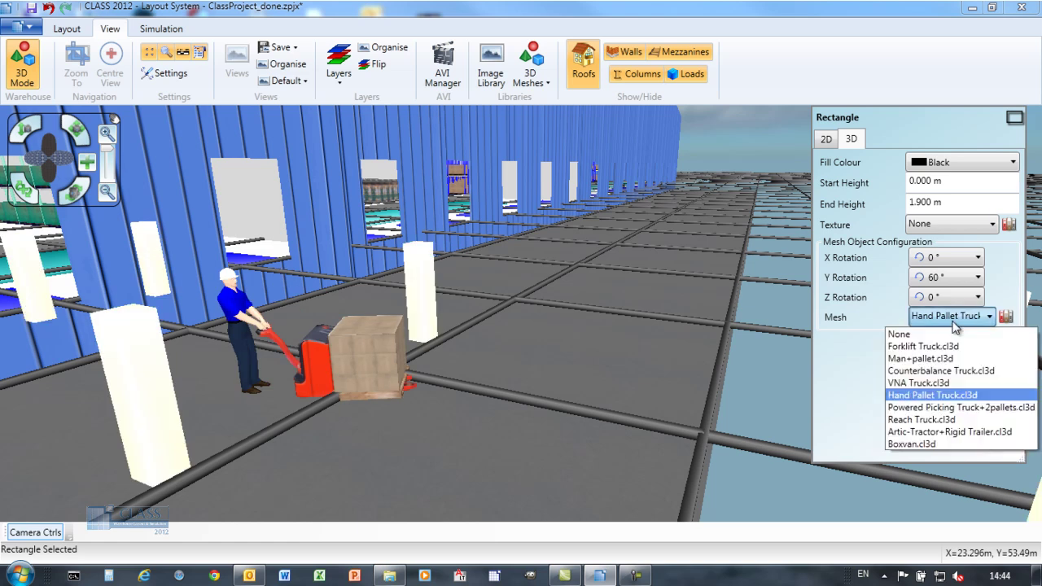
left_click(954, 444)
left_click(978, 276)
left_click(951, 298)
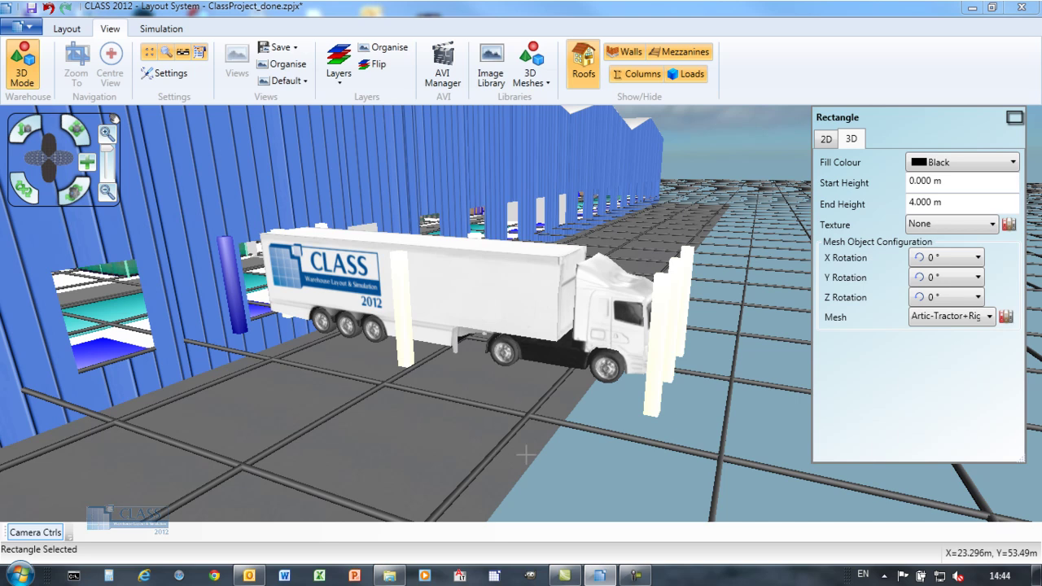
left_click(526, 454)
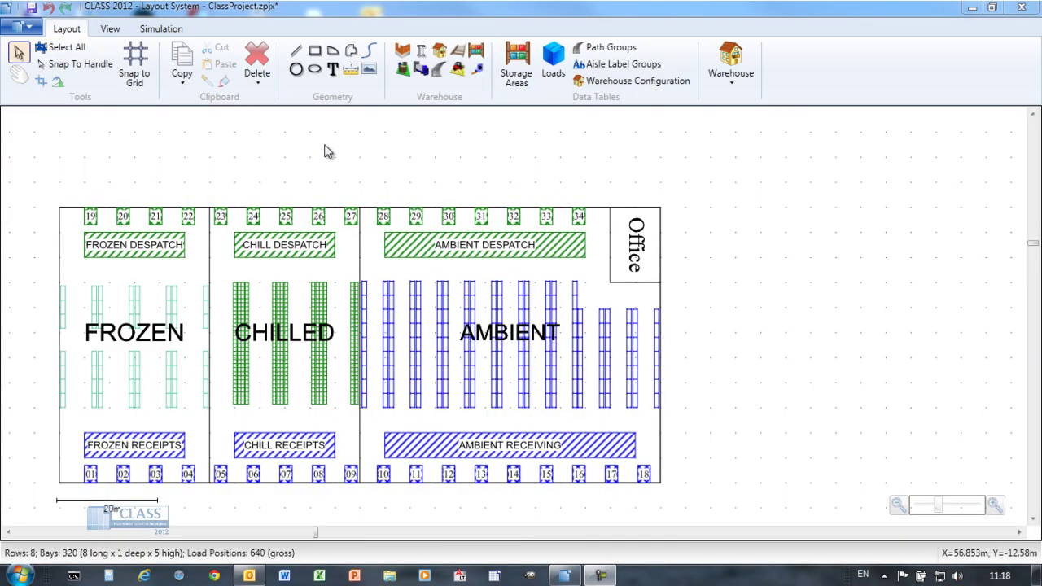
Turn on animated flows and place the Animated Inbound Flow box below the layout
left_click(163, 31)
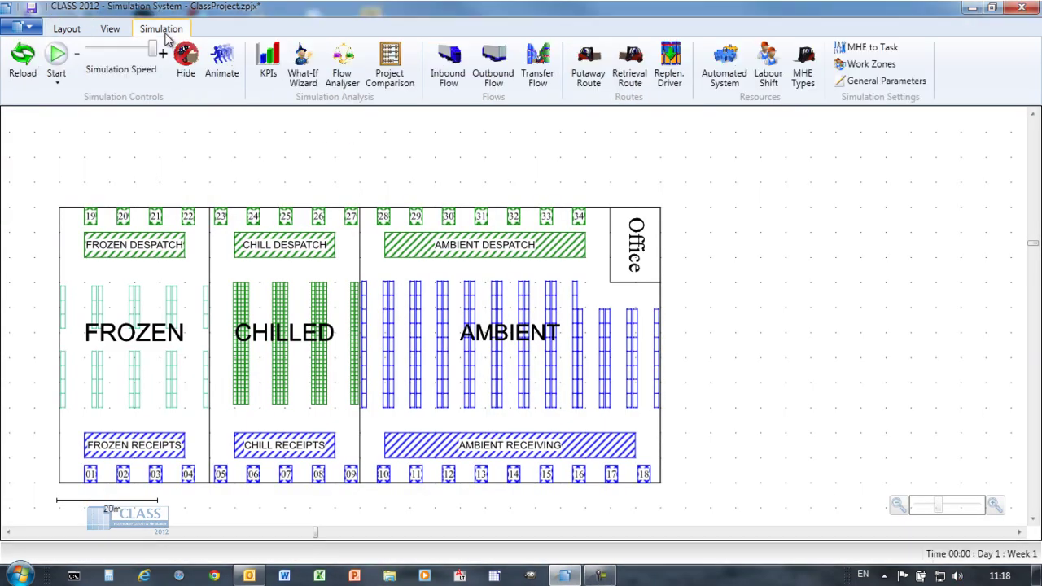
left_click(221, 65)
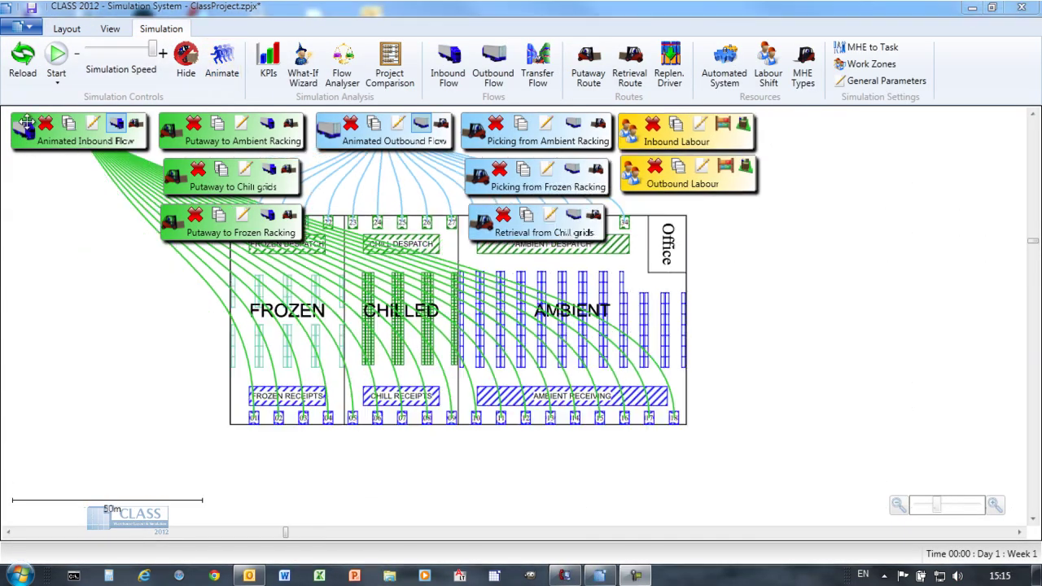
left_click_drag(80, 122, 456, 493)
left_click(565, 495)
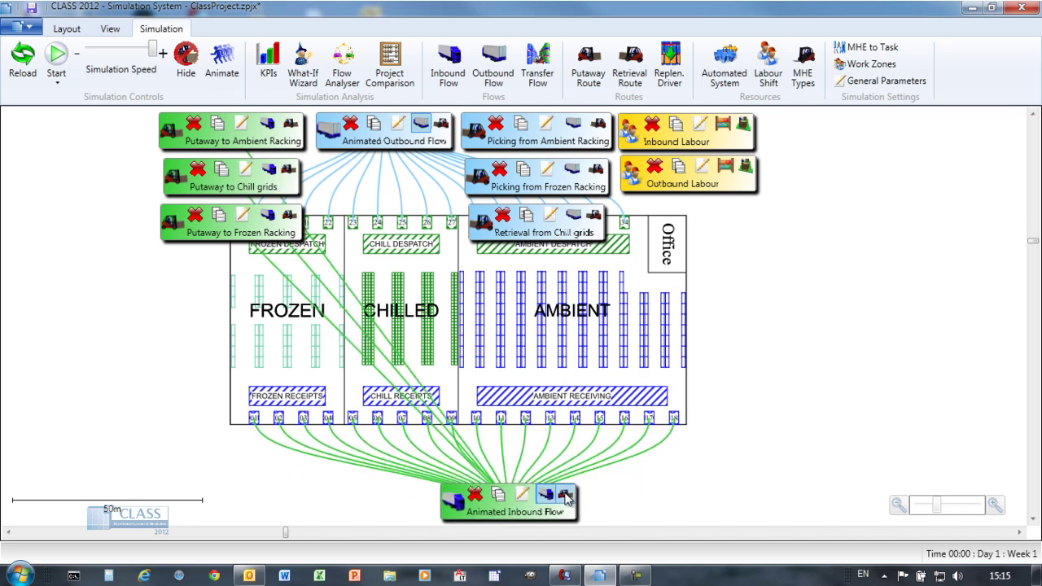
Place the Ambient, Chill grids and Frozen putaway boxes beside their zones, setting their dock link display
mouse_move(174, 129)
left_mouse_down()
mouse_move(730, 342)
mouse_move(776, 414)
left_mouse_up()
left_click(865, 390)
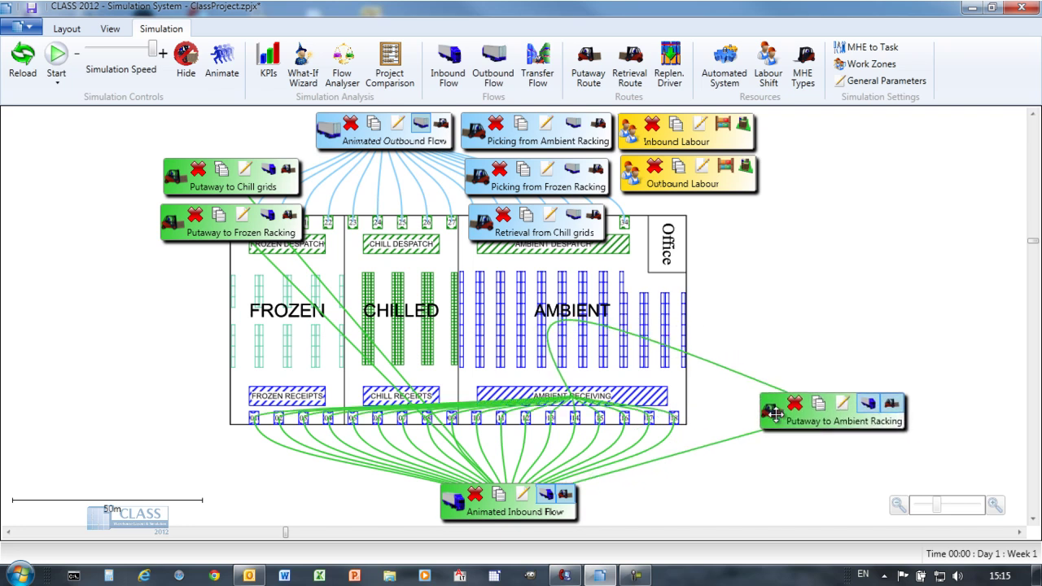
left_click(869, 405)
mouse_move(173, 186)
left_mouse_down()
mouse_move(195, 184)
mouse_move(365, 285)
mouse_move(391, 276)
left_mouse_up()
left_click(461, 280)
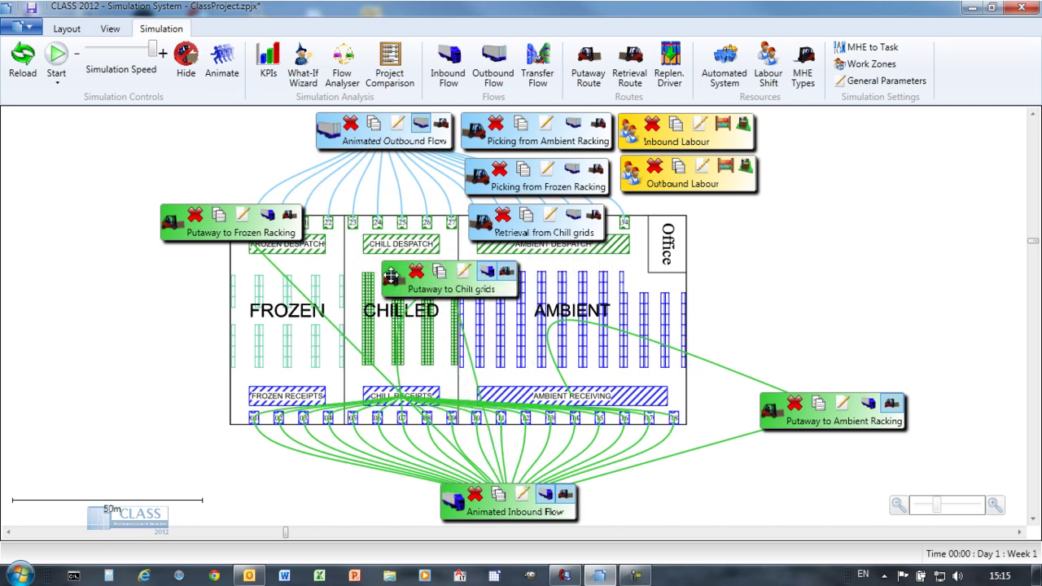
left_click_drag(163, 246, 107, 348)
left_click(154, 302)
Stack Outbound and Inbound Labour right of the Office; place Retrieval over CHILLED, Picking left of FROZEN
left_click_drag(631, 176, 740, 238)
left_click_drag(627, 134, 748, 285)
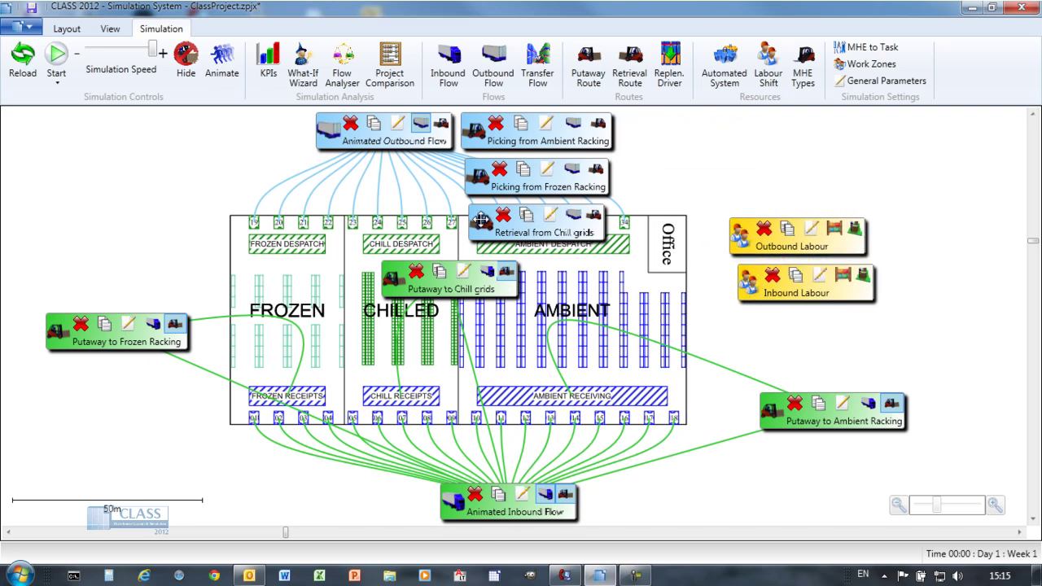
left_click_drag(482, 222, 352, 315)
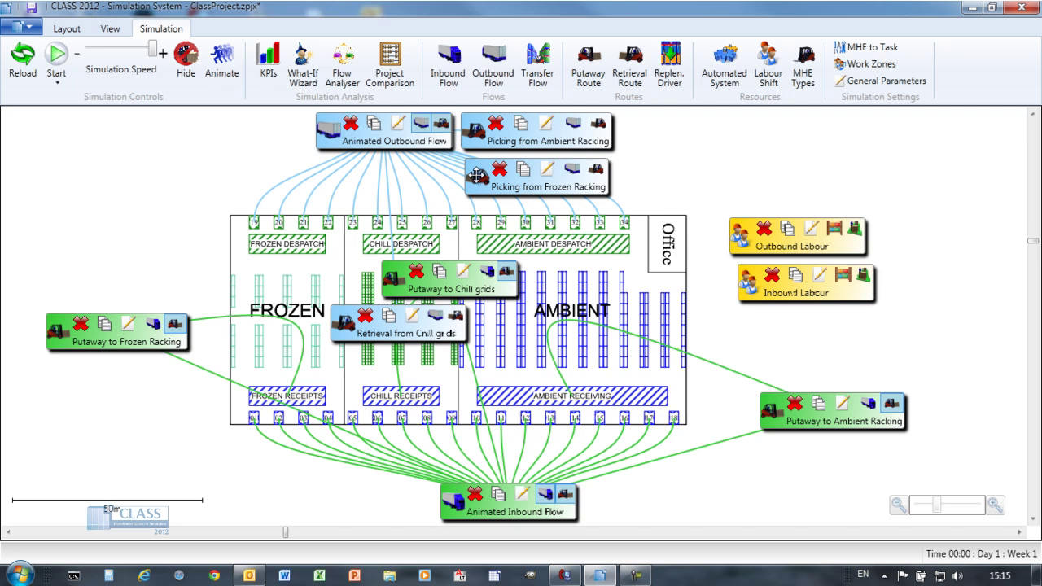
left_click_drag(477, 175, 79, 274)
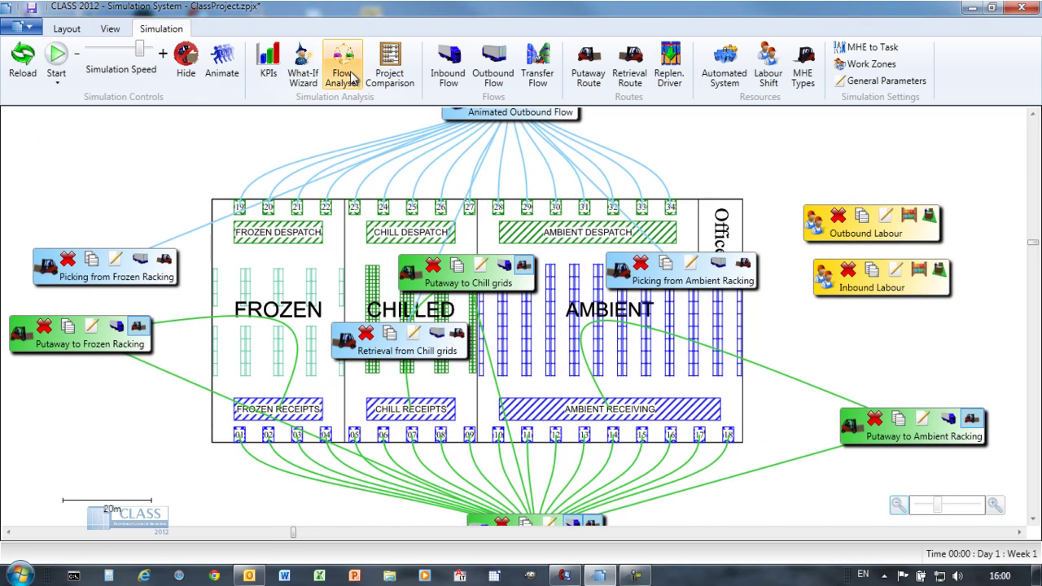
Expand all Flow Analyser totals (48 vehicles, 1152 units each way), then close the analyser
left_click(342, 74)
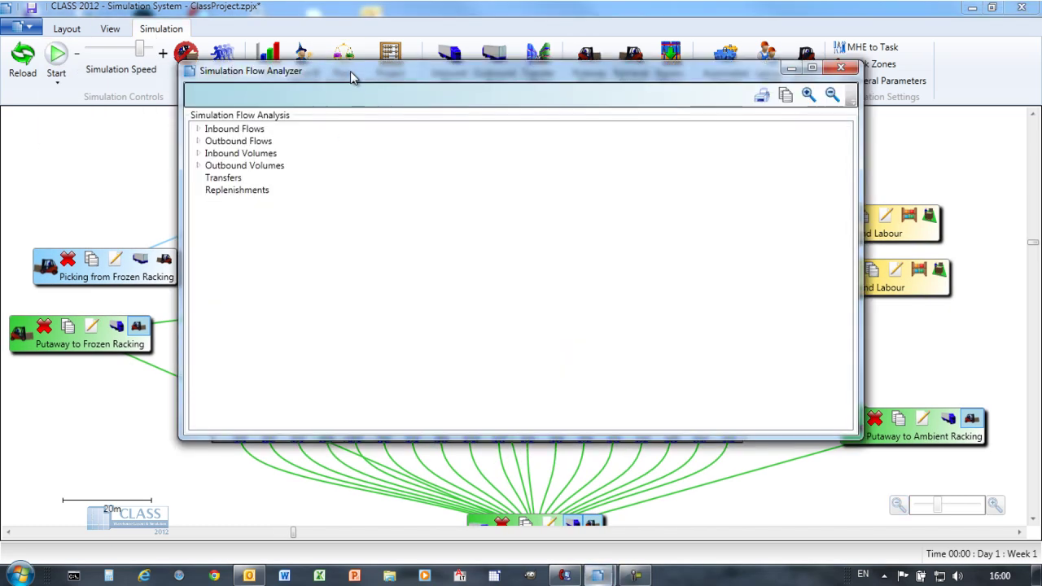
left_click(810, 98)
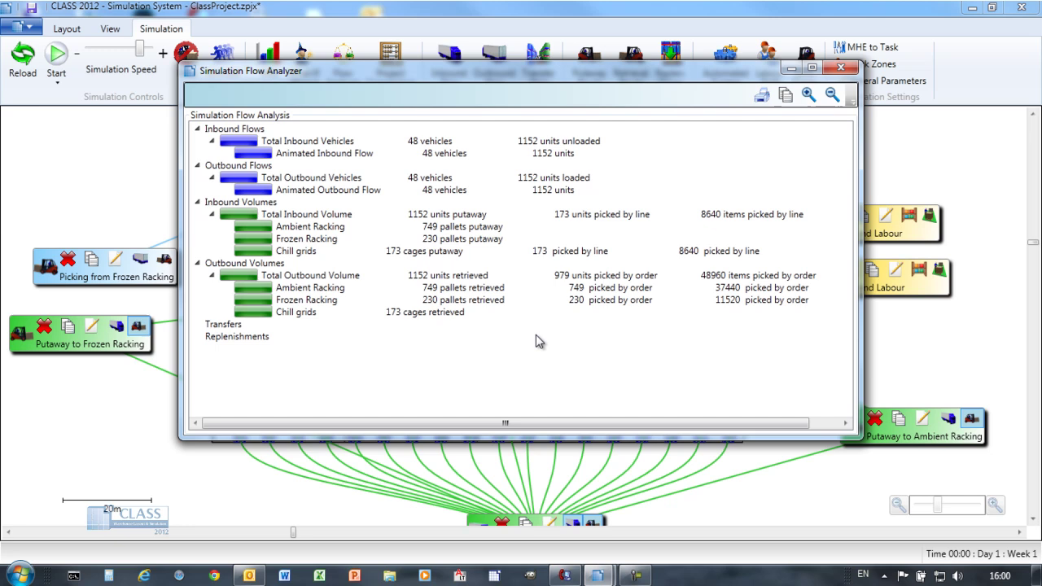
left_click(841, 68)
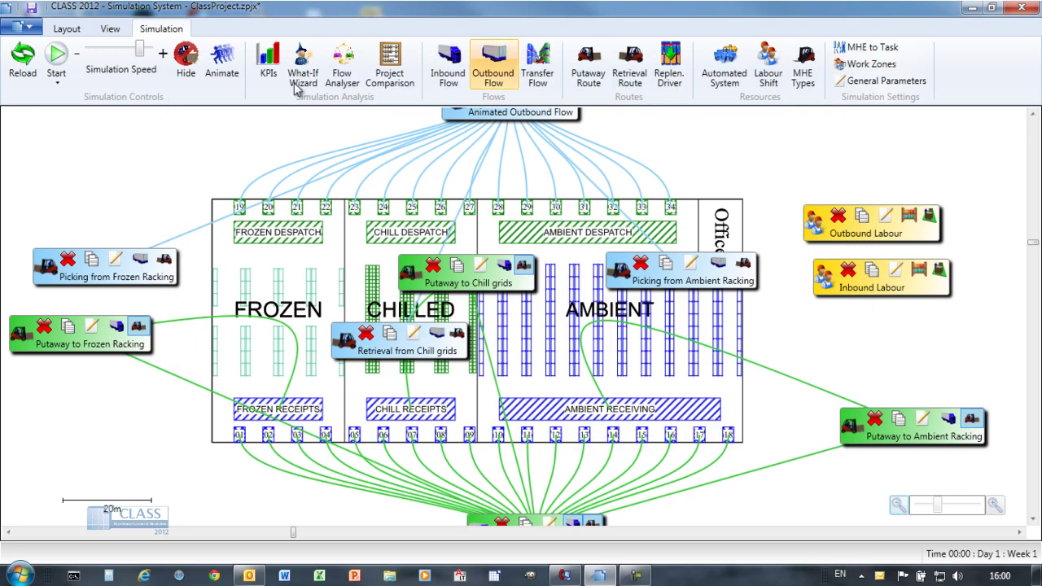
Start the simulation and follow the FROZEN and CHILLED zones until it stops at Day 7, 23:59
left_click(55, 55)
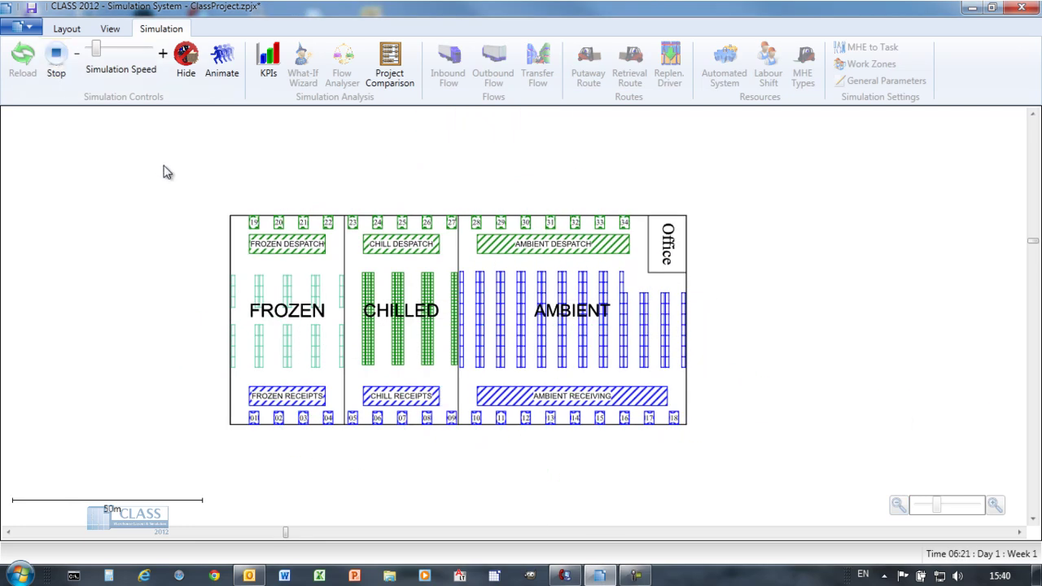
scroll(619, 397, "up", 2)
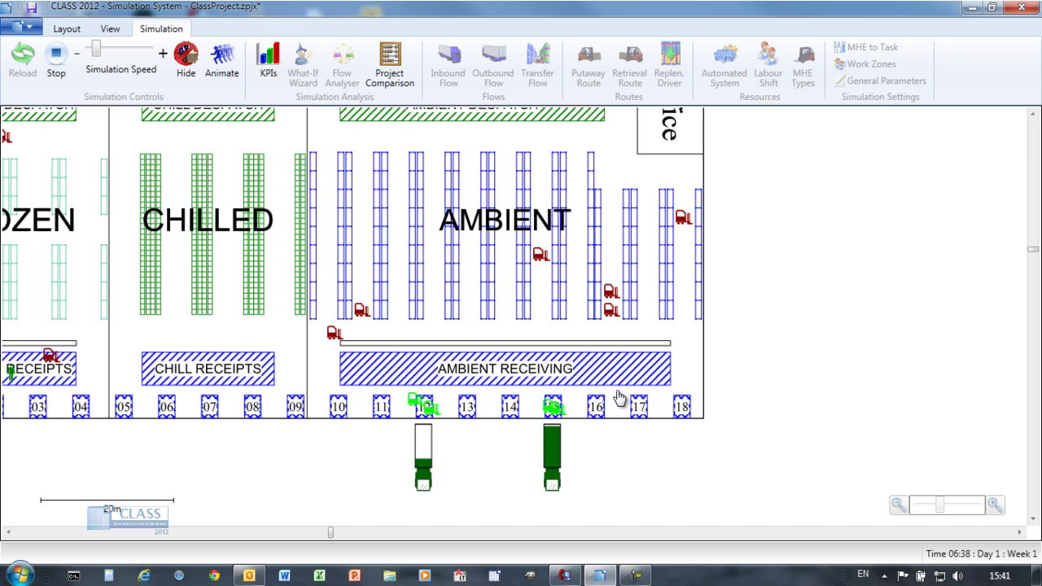
left_click_drag(233, 344, 597, 396)
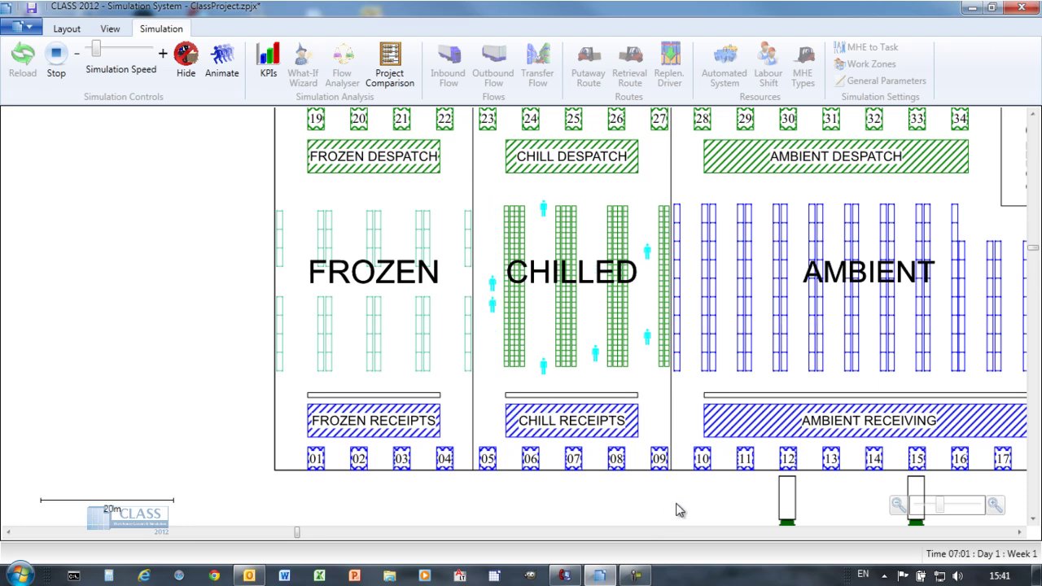
scroll(741, 303, "down", 2)
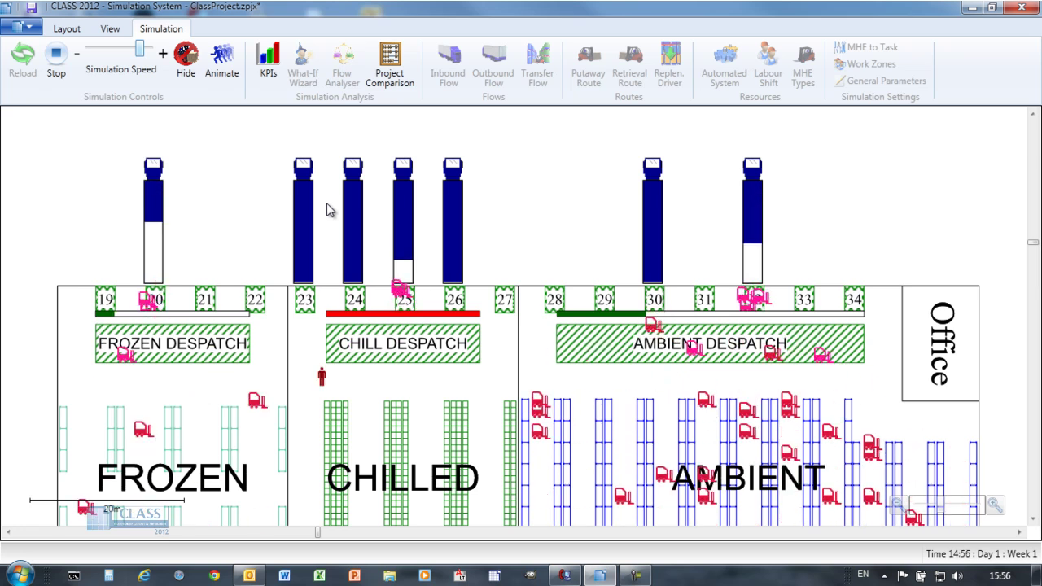
scroll(445, 216, "down", 5)
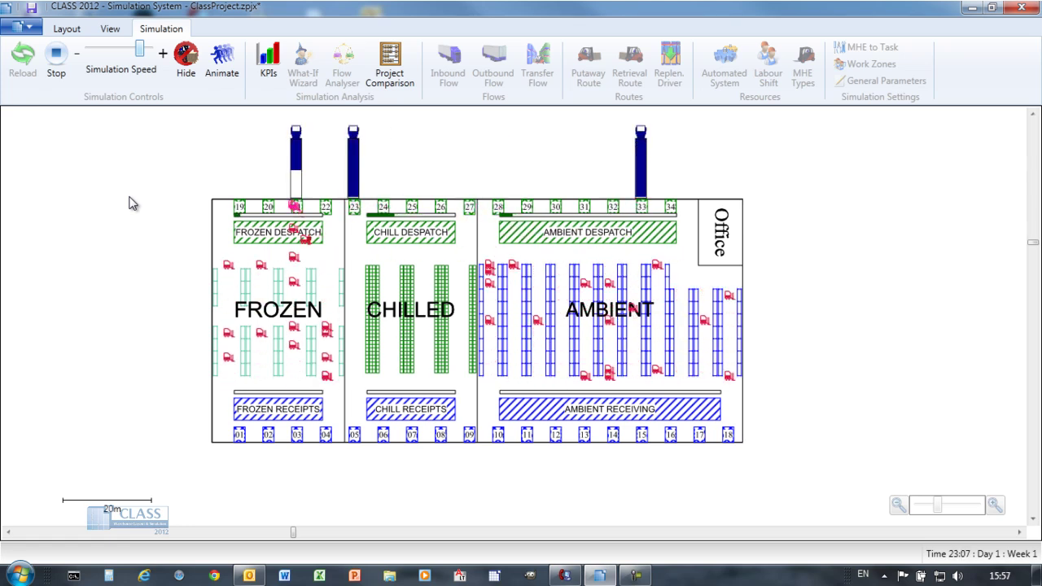
Open the KPI reports and inspect Inbound Flows unloading for the Chill grids, Frozen and Ambient putaway rows
left_click(271, 61)
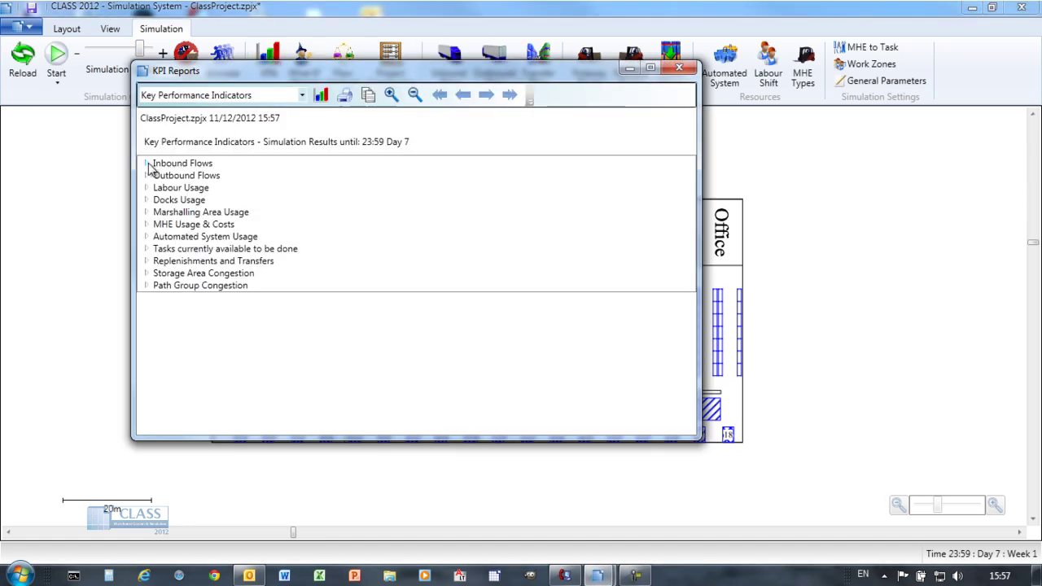
left_click(147, 164)
left_click(161, 176)
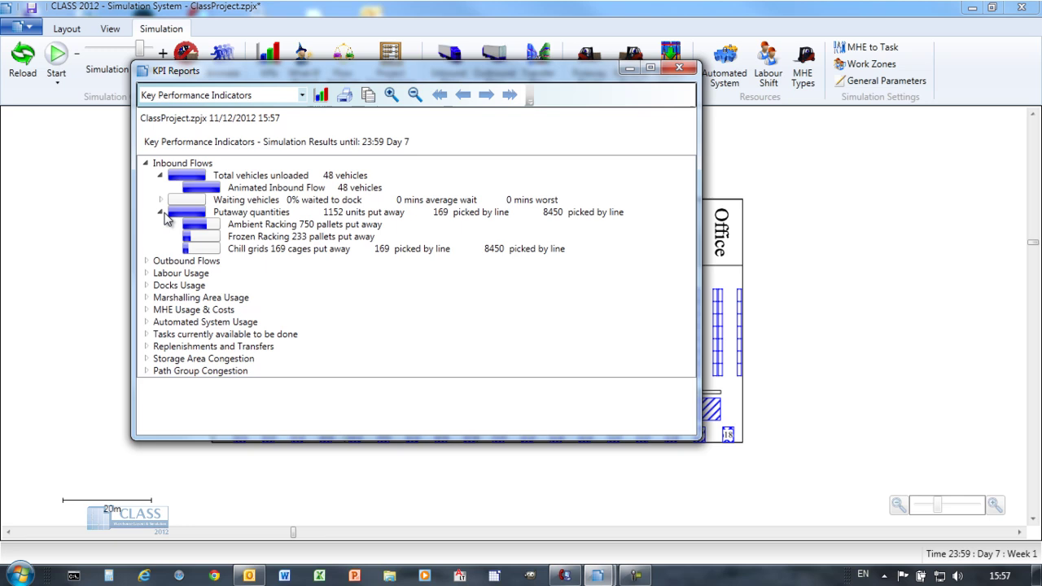
left_click(308, 250)
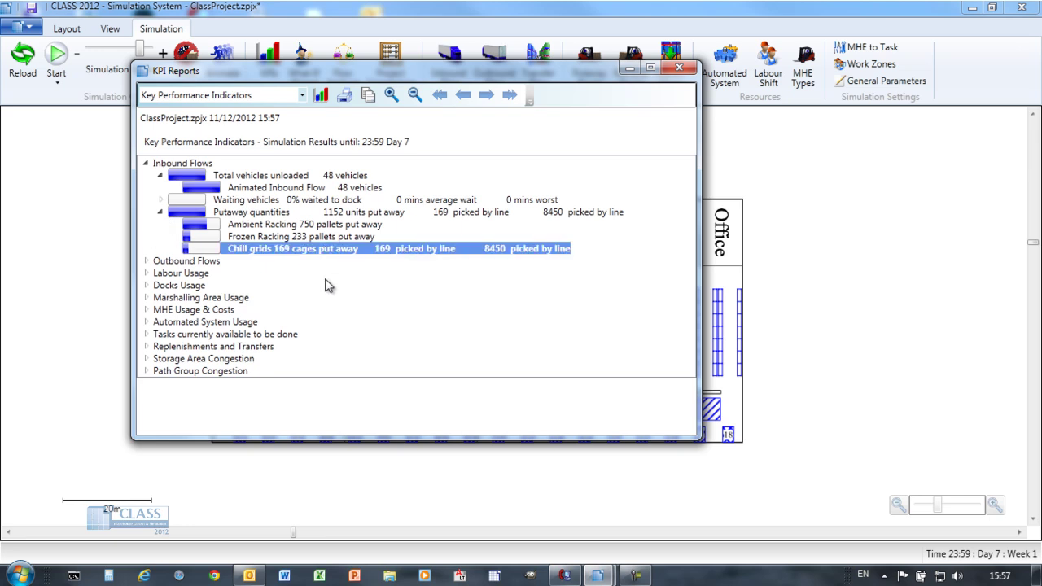
left_click(291, 237)
left_click(285, 225)
Chart vehicle service times for the Animated Outbound Flow under Outbound vehicles
left_click(146, 261)
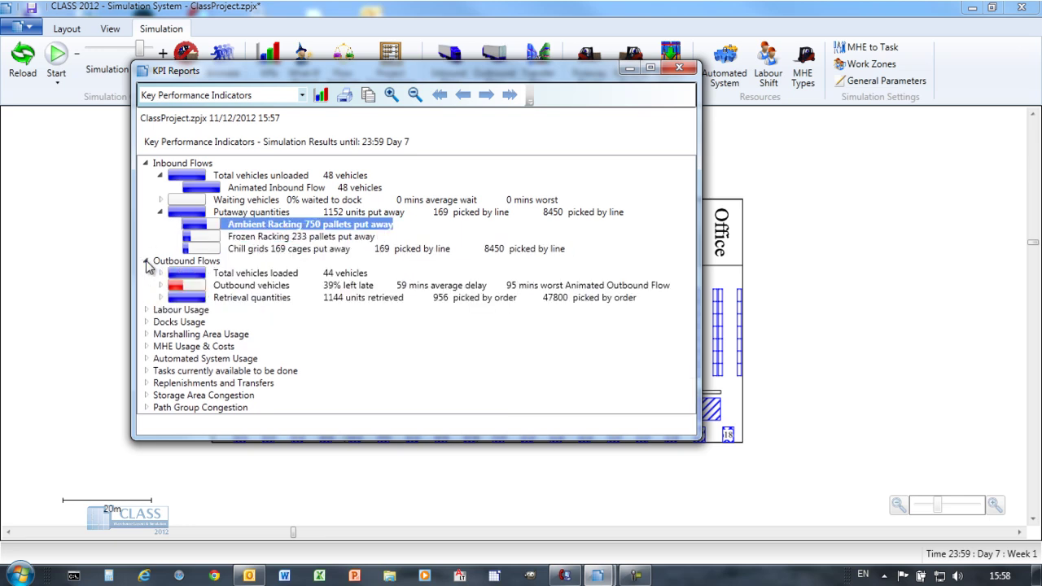
left_click(160, 285)
left_click(237, 298)
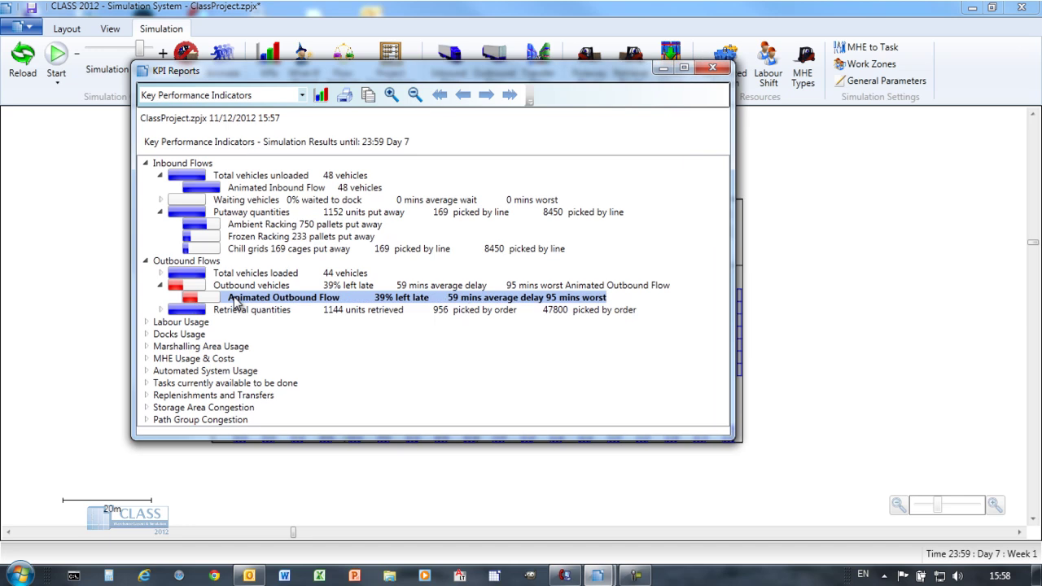
double_click(236, 298)
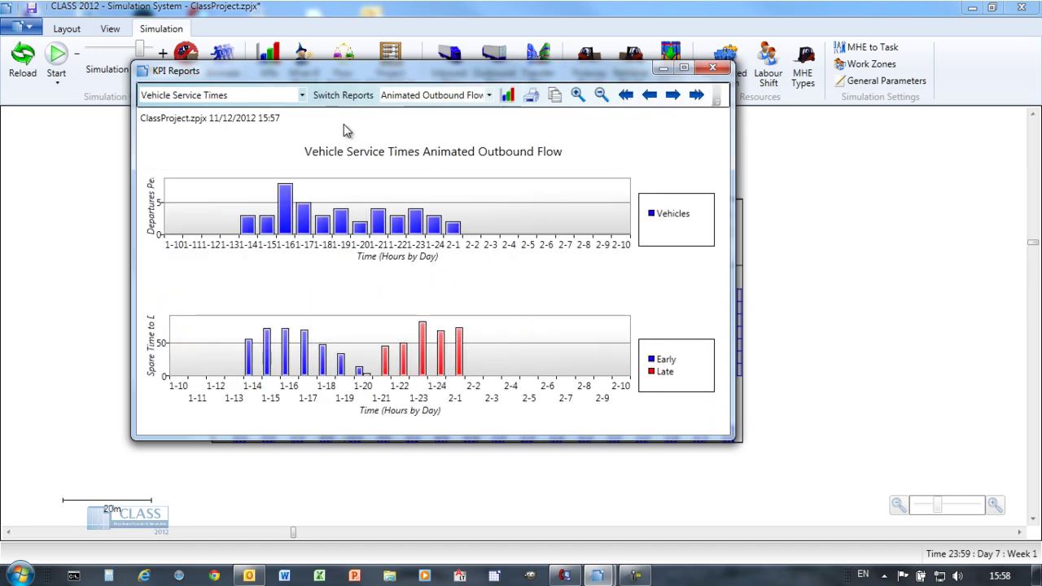
Chart shift usage history for Inbound Labour, then switch it to the Outbound Labour shift
left_click(507, 95)
left_click(162, 334)
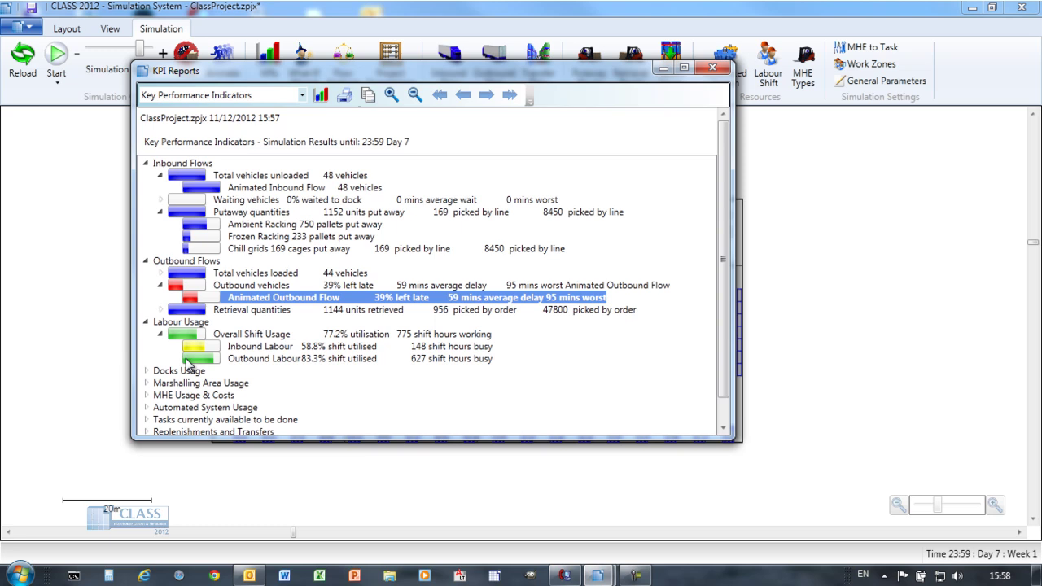
double_click(197, 346)
left_click(340, 95)
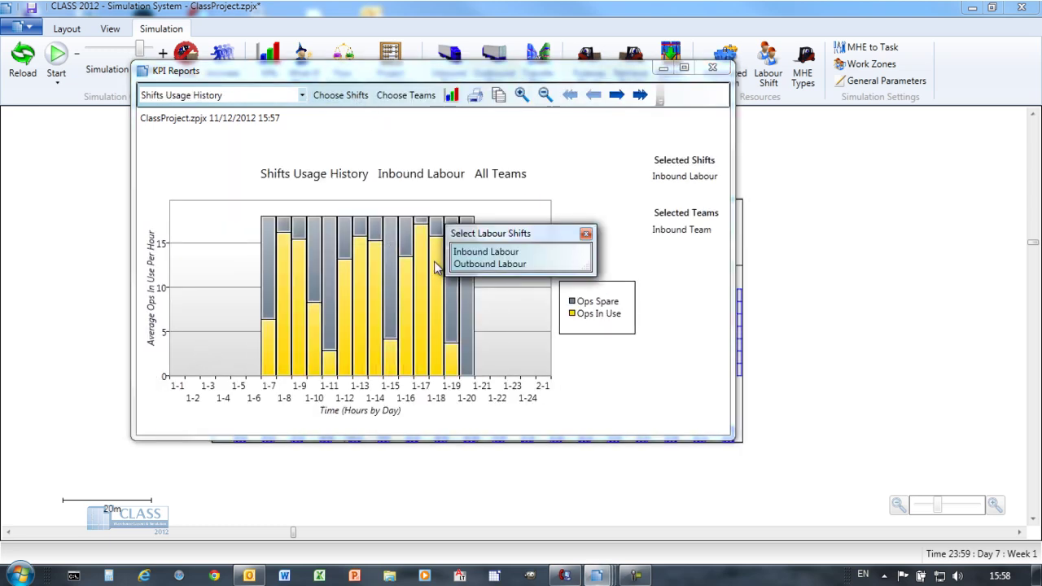
left_click(483, 268)
left_click(591, 234)
Change the shift usage chart's staff team from Loading to Picking
left_click(399, 96)
left_click_drag(534, 216, 554, 141)
left_click(528, 157)
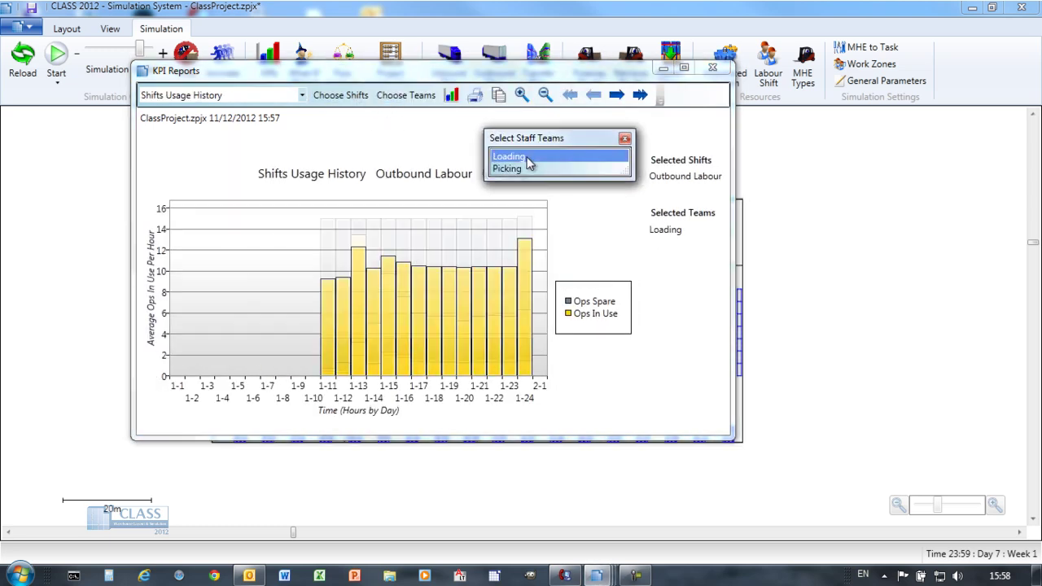
left_click(515, 168)
left_click(624, 139)
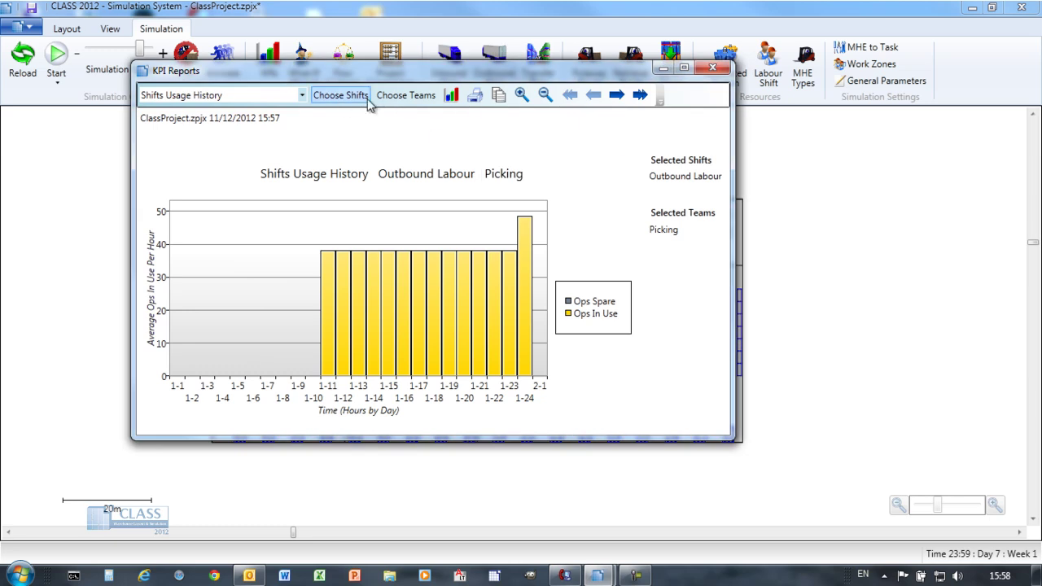
Show the Shift Usage Breakdown as a bar chart, then display the Task Completion report
left_click(451, 95)
scroll(273, 372, "down", 4)
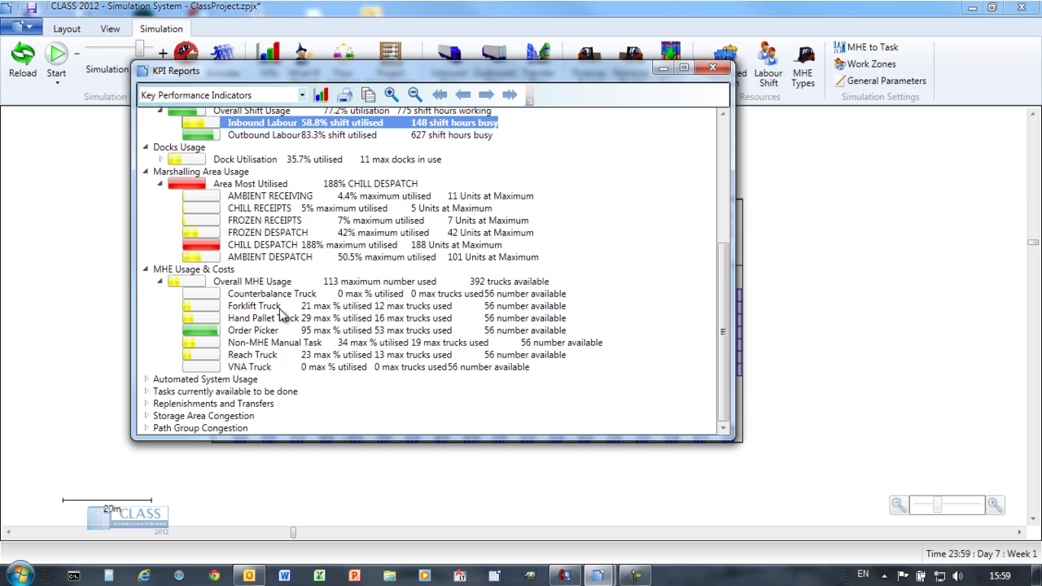
left_click(253, 96)
left_click(230, 328)
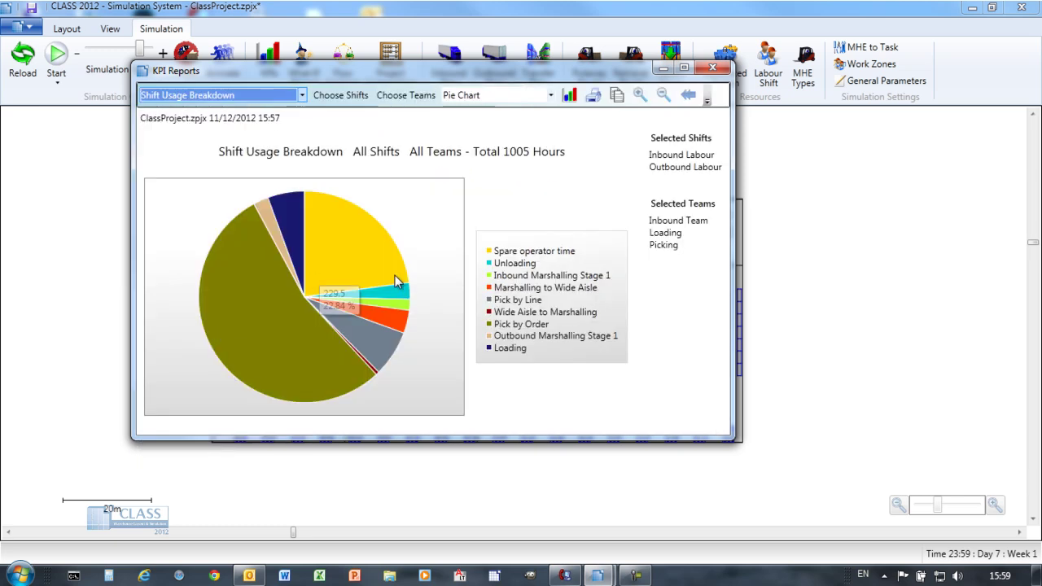
left_click(488, 95)
left_click(488, 121)
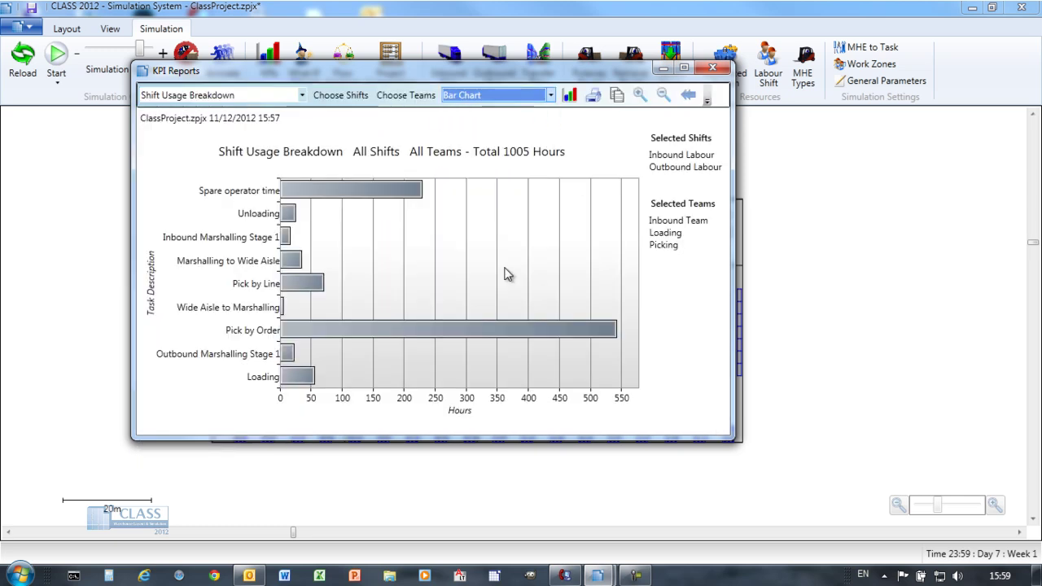
left_click(269, 96)
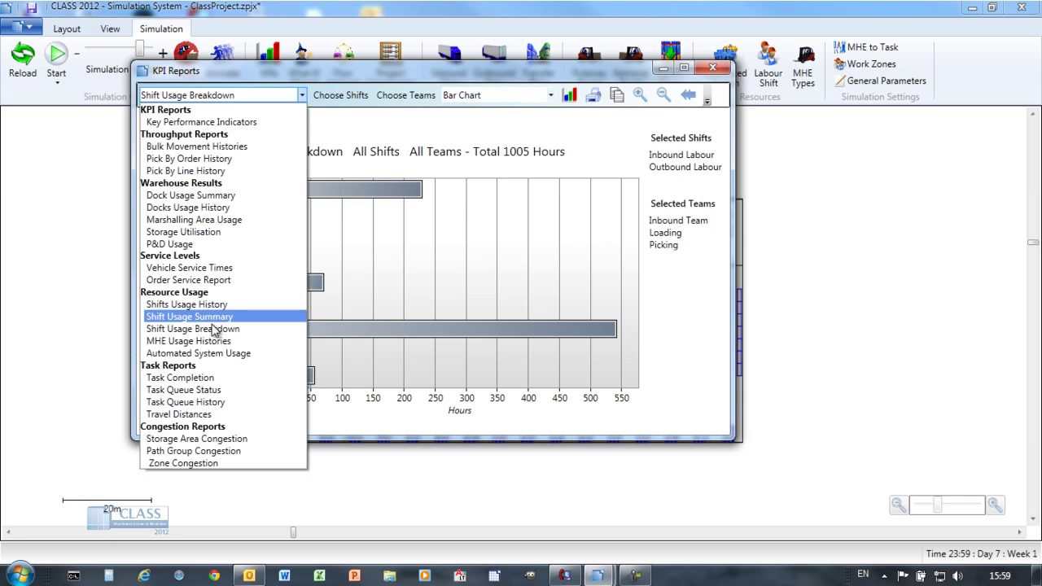
left_click(181, 377)
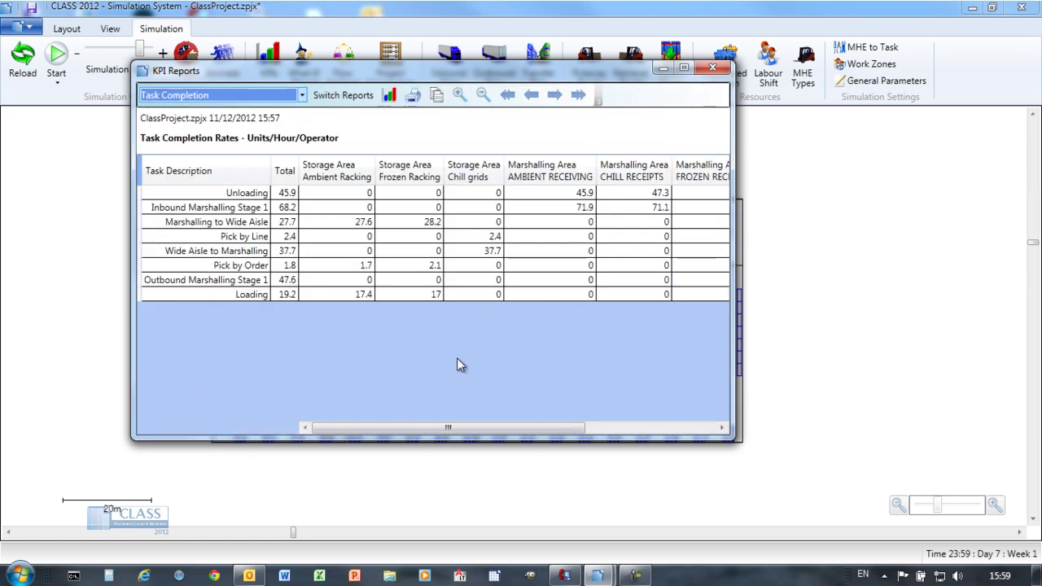